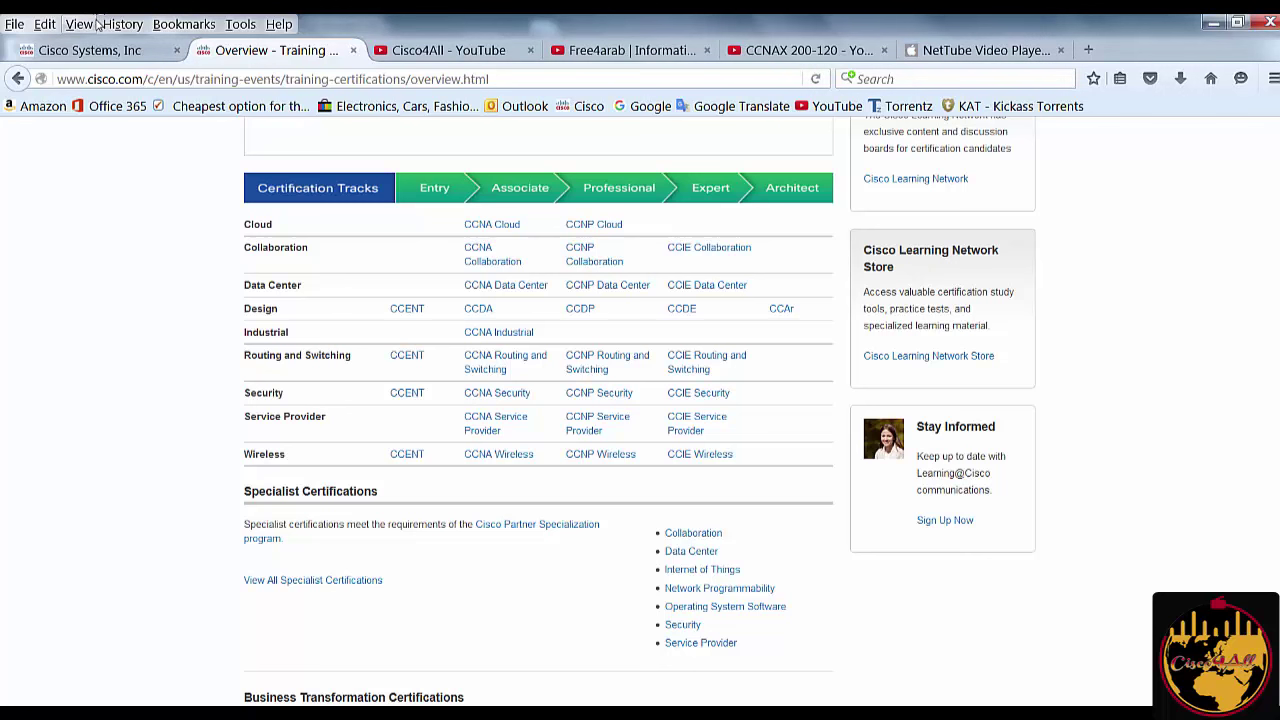
Open the page of all certifications from Cisco's Training & Events section and examine the certifications listed under each level
{"action": "left_click", "coordinate": [136, 55]}
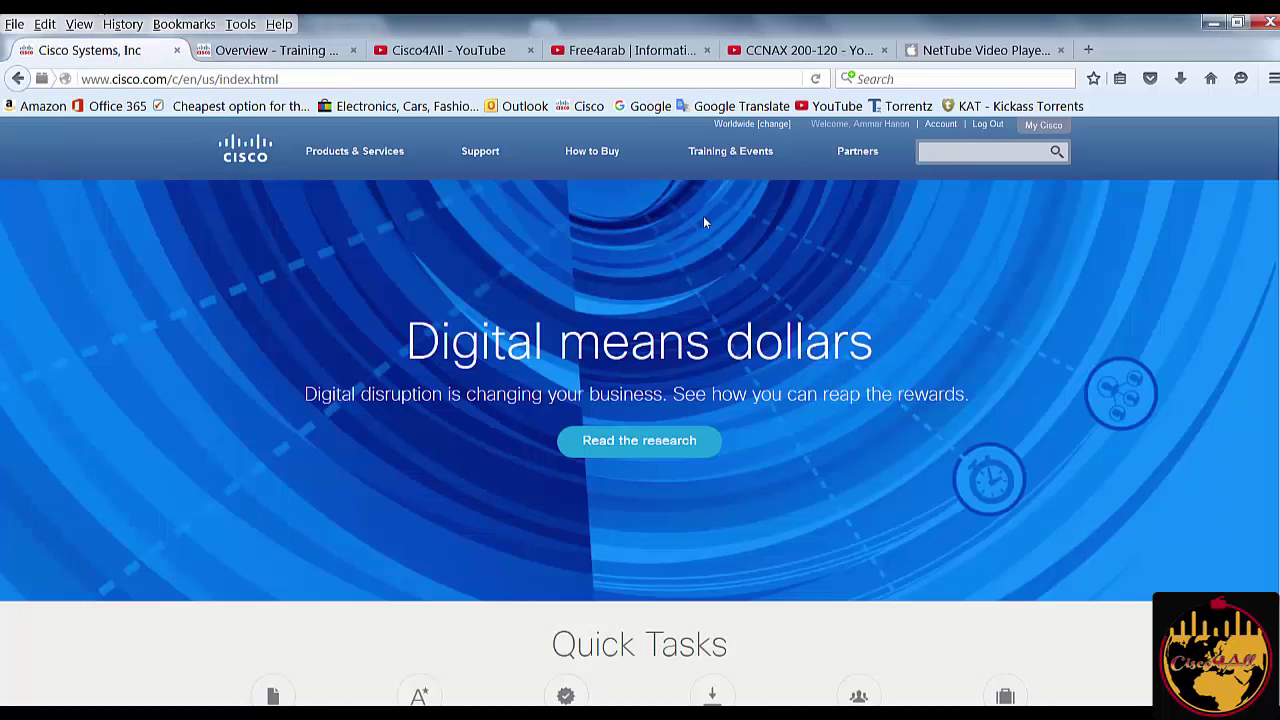
{"action": "mouse_move", "coordinate": [717, 148]}
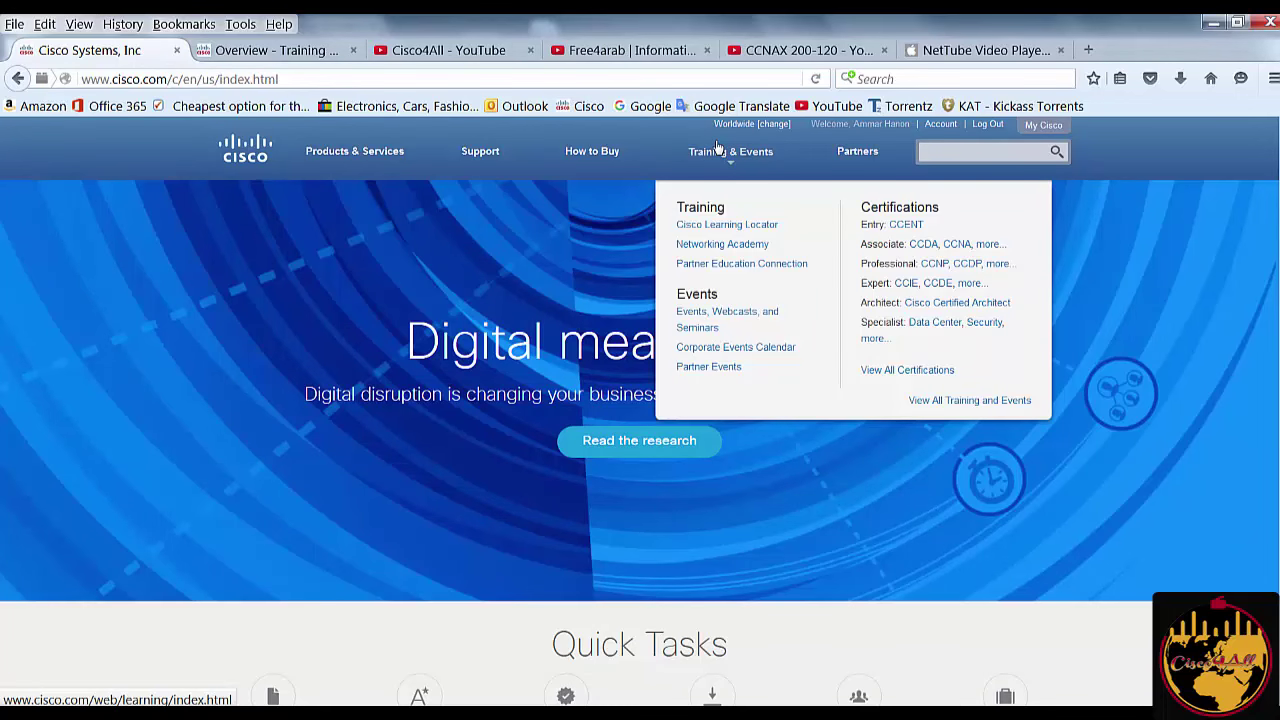
{"action": "left_click", "coordinate": [917, 374]}
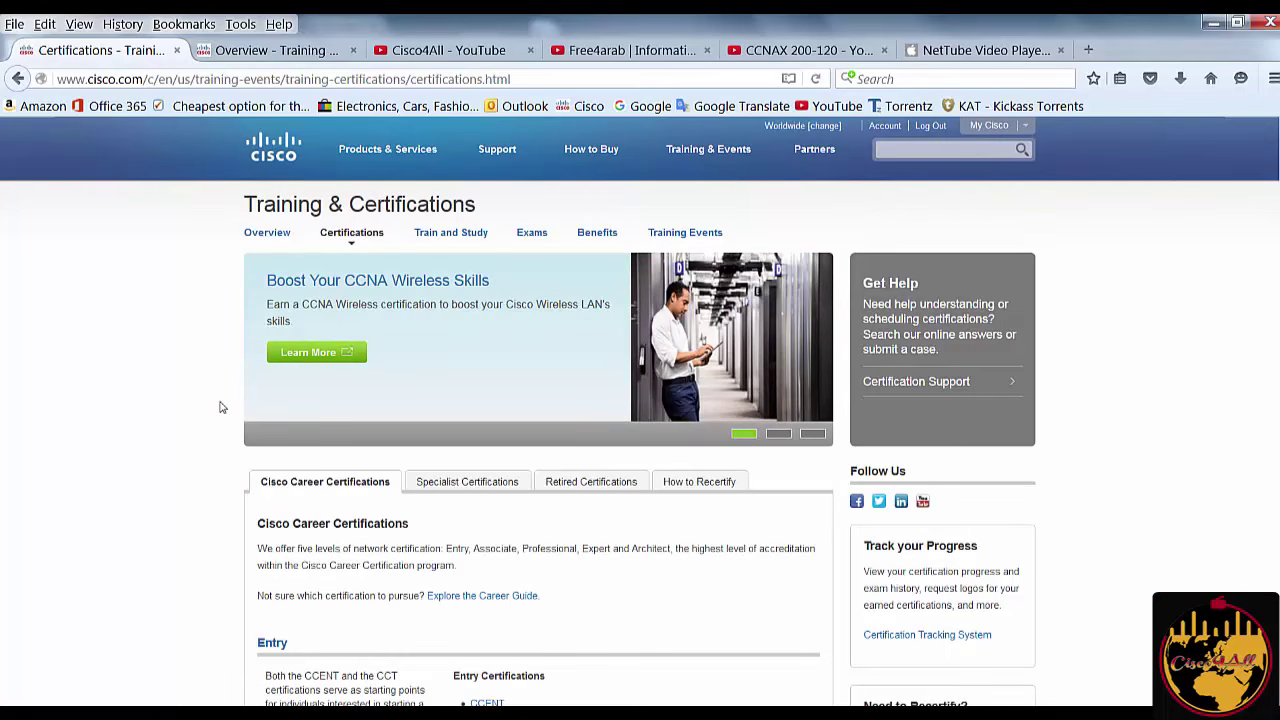
{"action": "scroll", "coordinate": [221, 407], "scroll_direction": "down", "scroll_amount": 3}
{"action": "scroll", "coordinate": [221, 407], "scroll_direction": "down", "scroll_amount": 2}
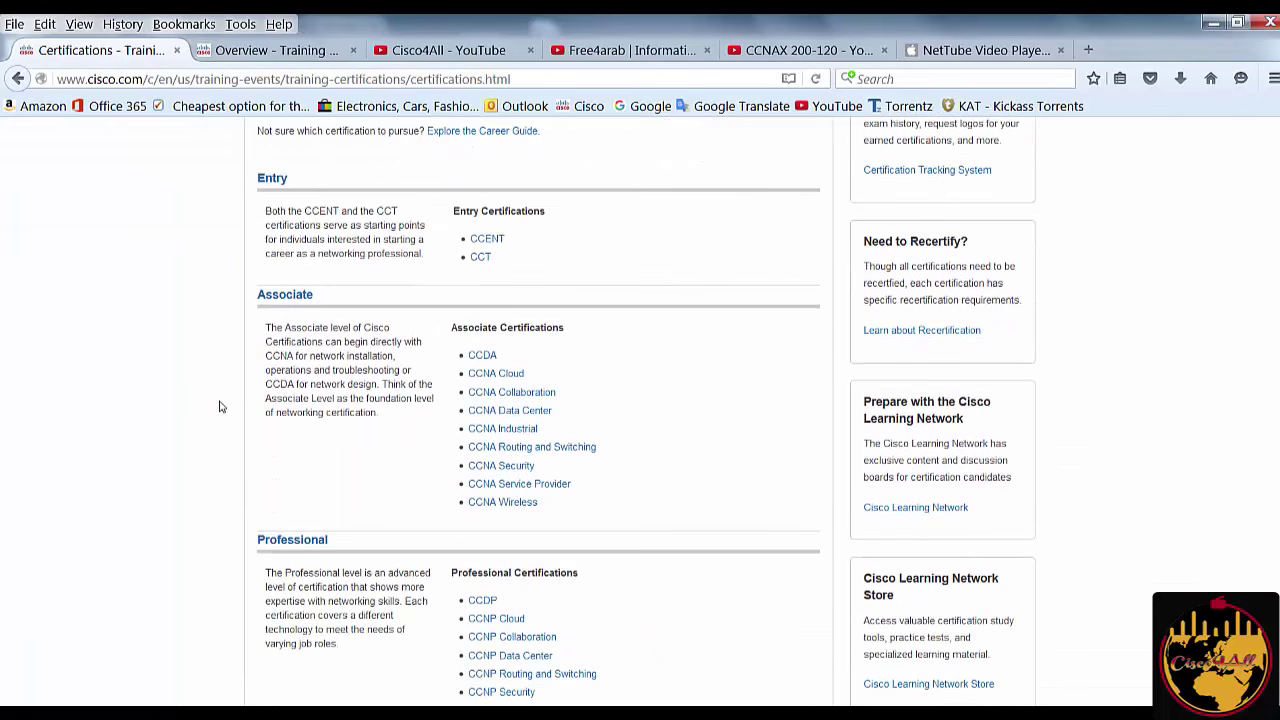
{"action": "scroll", "coordinate": [221, 407], "scroll_direction": "down", "scroll_amount": 1}
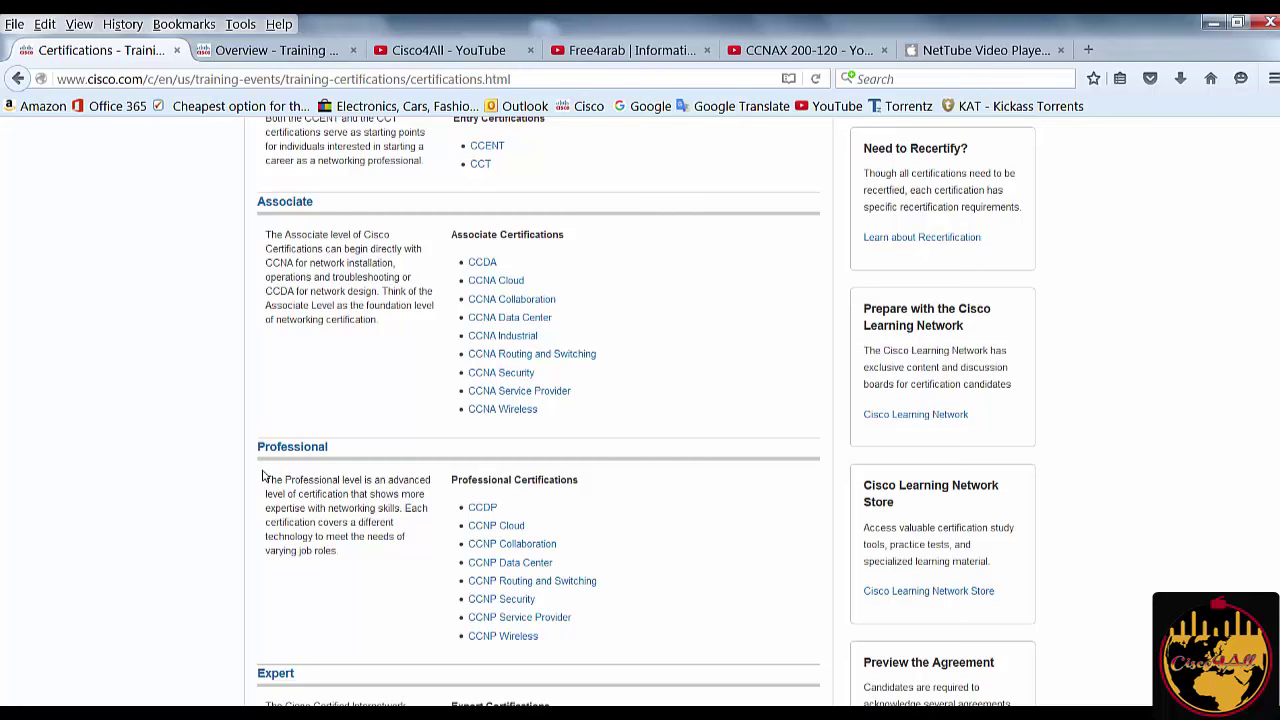
{"action": "scroll", "coordinate": [263, 477], "scroll_direction": "down", "scroll_amount": 3}
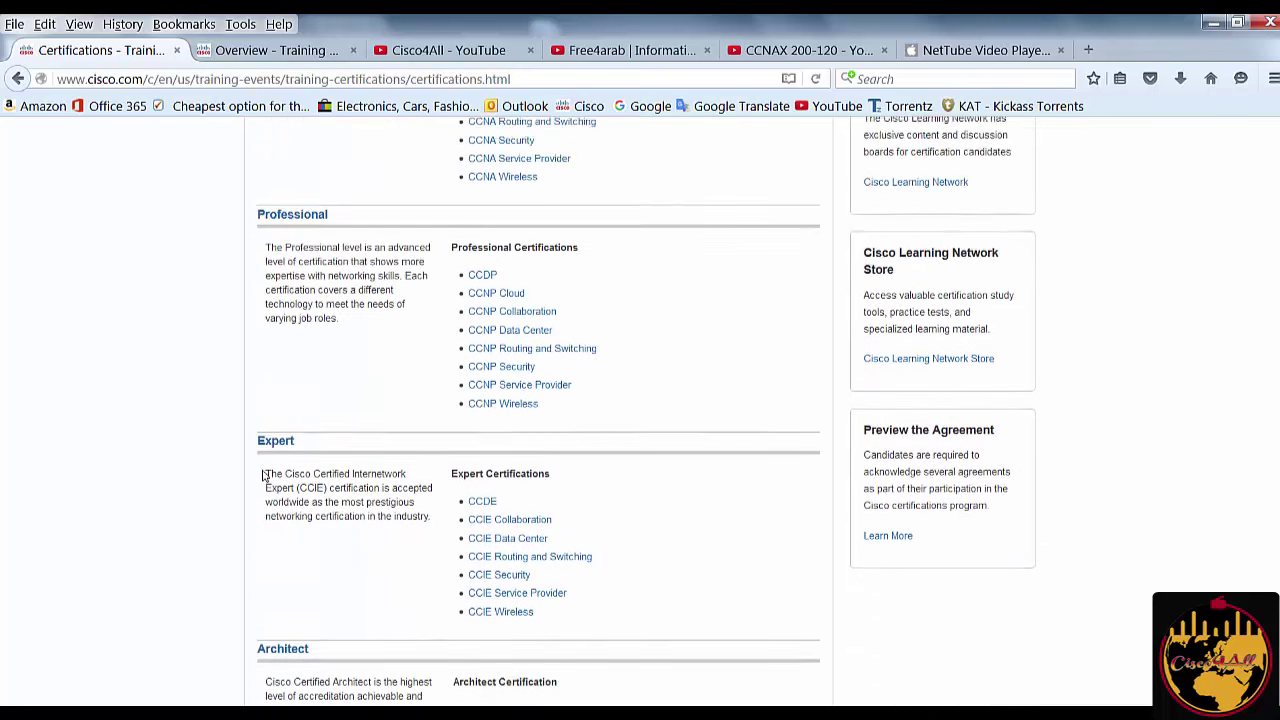
{"action": "scroll", "coordinate": [263, 477], "scroll_direction": "up", "scroll_amount": 3}
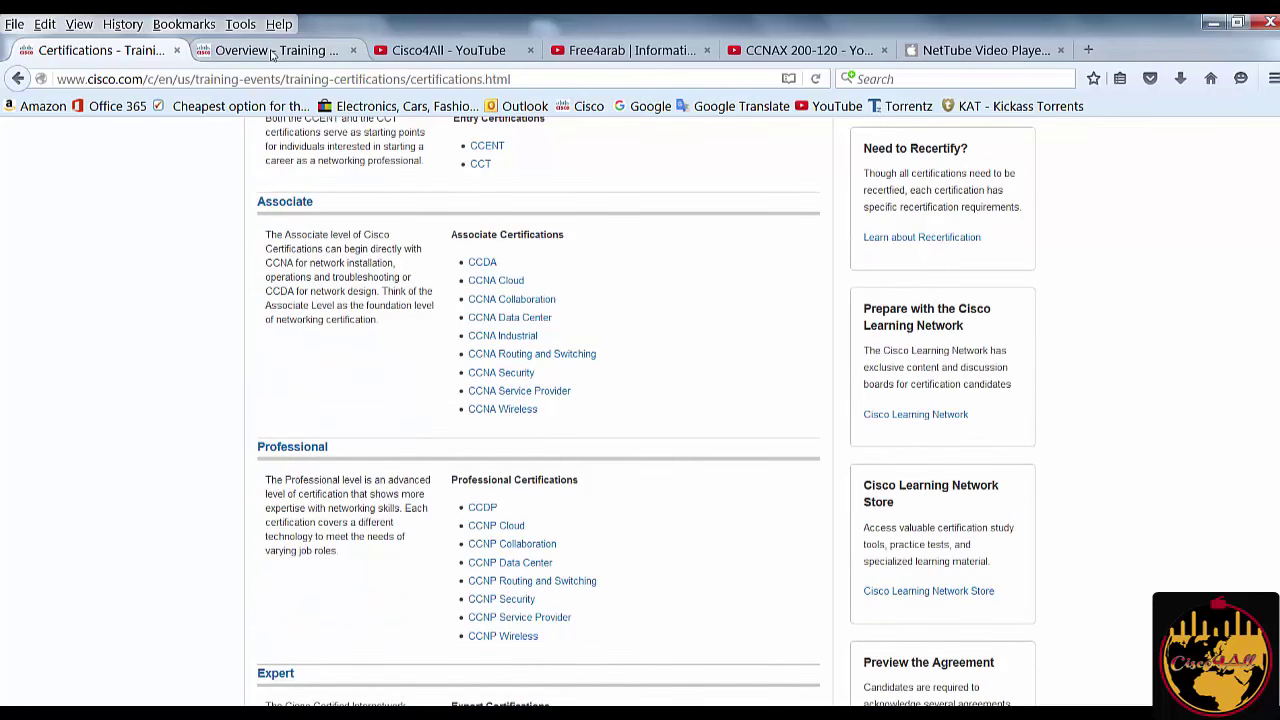
Open the CCNA Routing and Switching certification from the certification tracks table and go to its required exams
{"action": "left_click", "coordinate": [268, 50]}
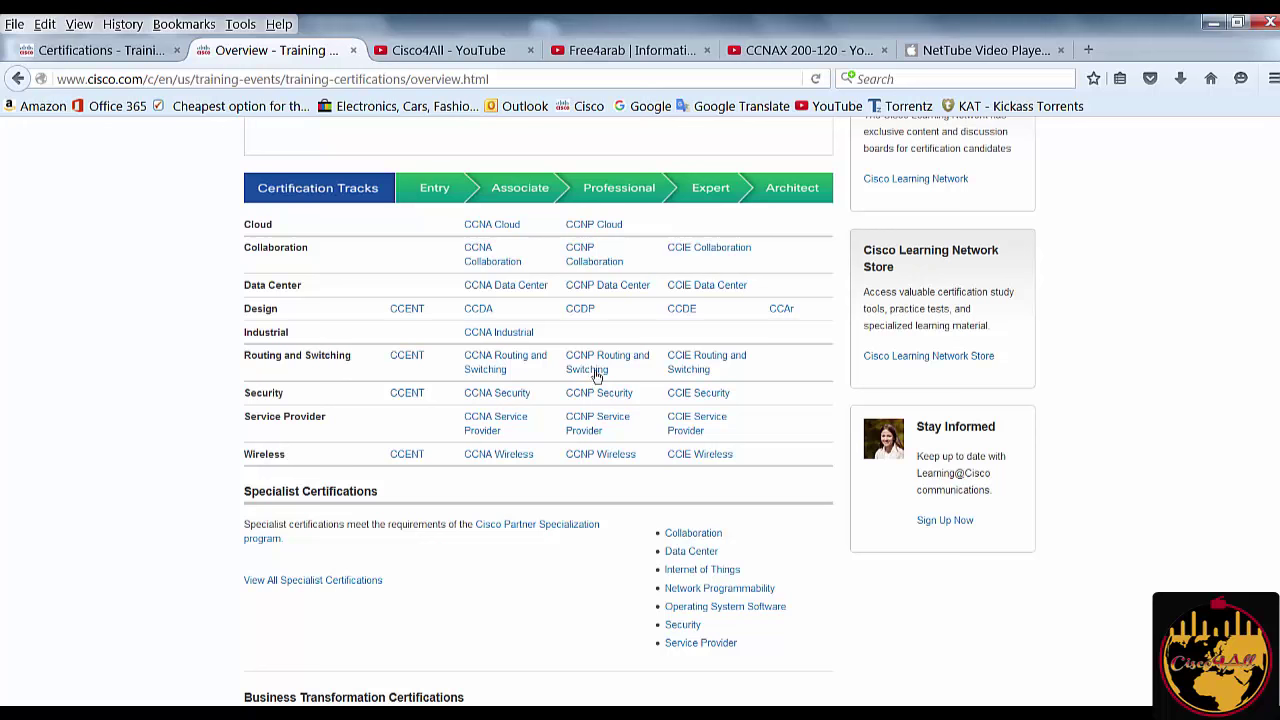
{"action": "left_click", "coordinate": [489, 368]}
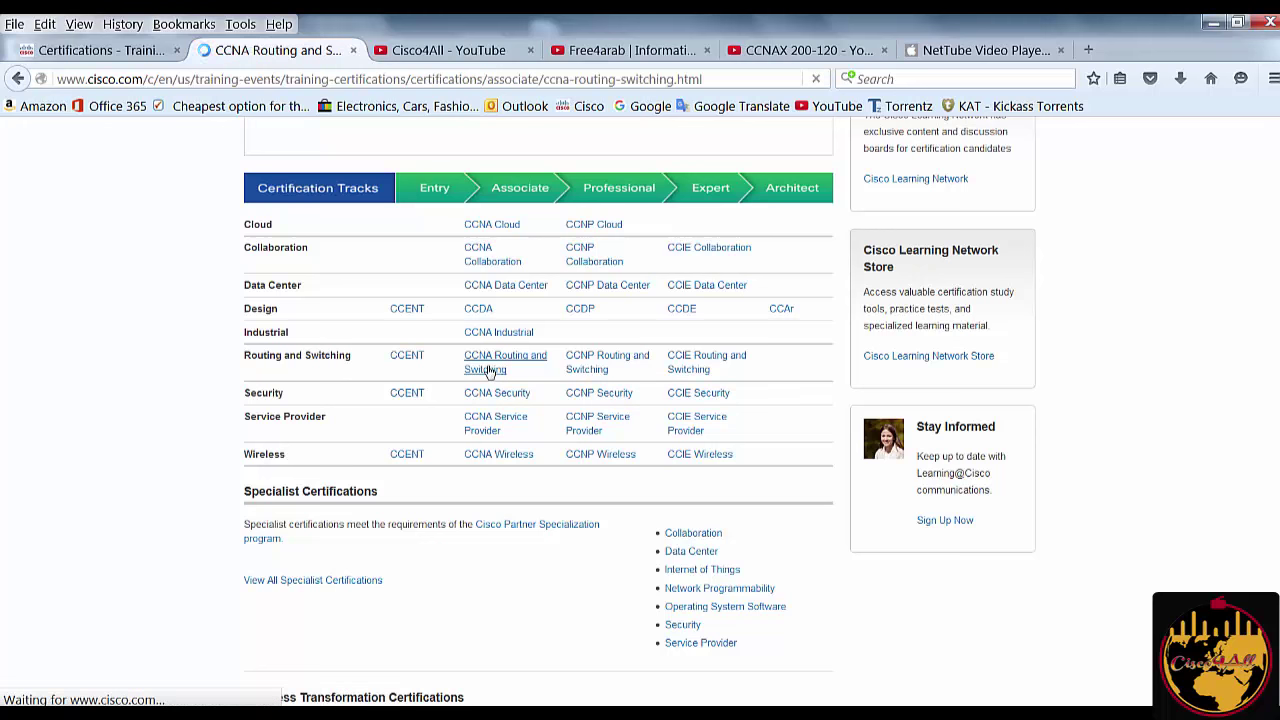
{"action": "scroll", "coordinate": [489, 372], "scroll_direction": "down", "scroll_amount": 3}
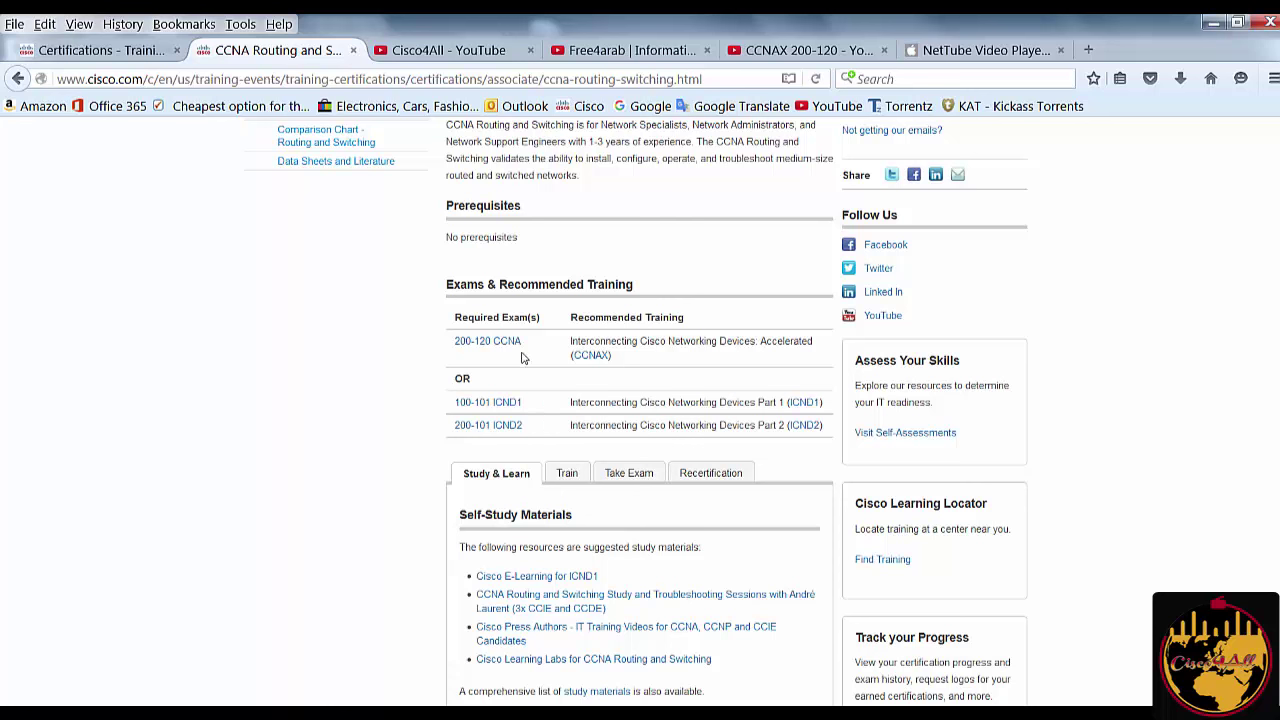
Open the 200-120 CCNA exam page and examine the exam details and description
{"action": "left_click_drag", "start_coordinate": [545, 344], "coordinate": [425, 357]}
{"action": "left_click", "coordinate": [488, 345]}
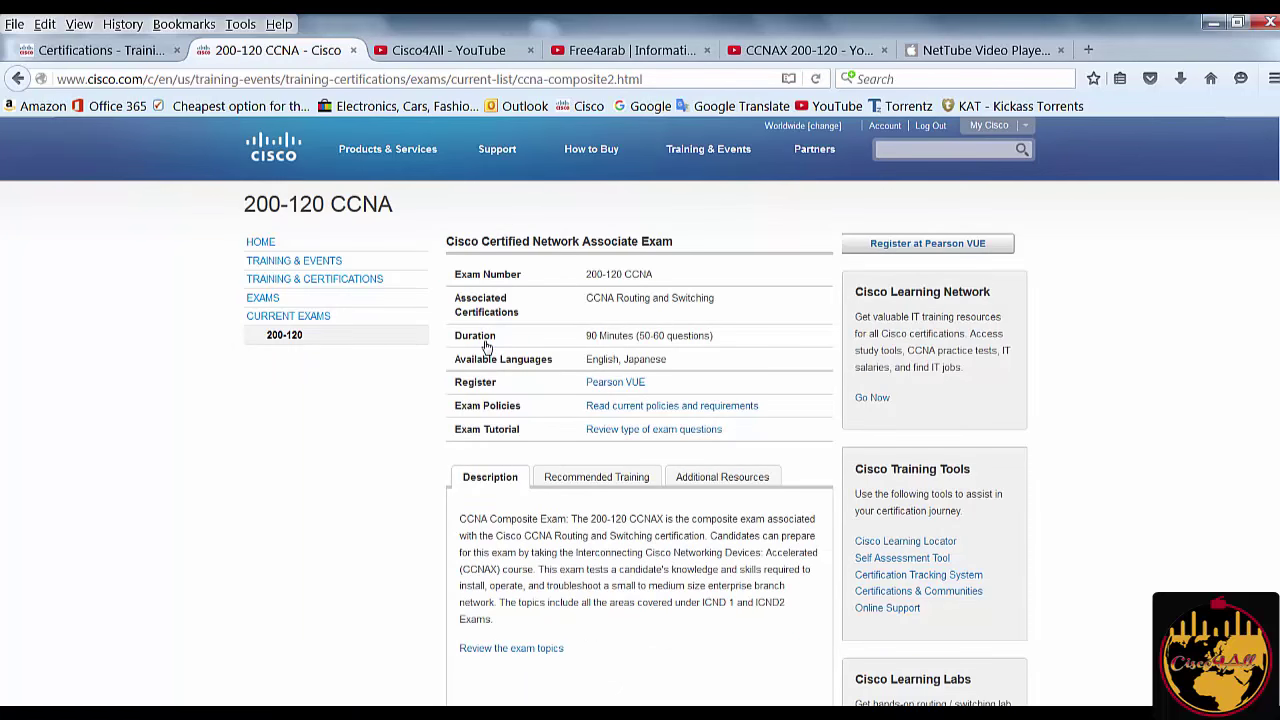
{"action": "scroll", "coordinate": [487, 345], "scroll_direction": "down", "scroll_amount": 3}
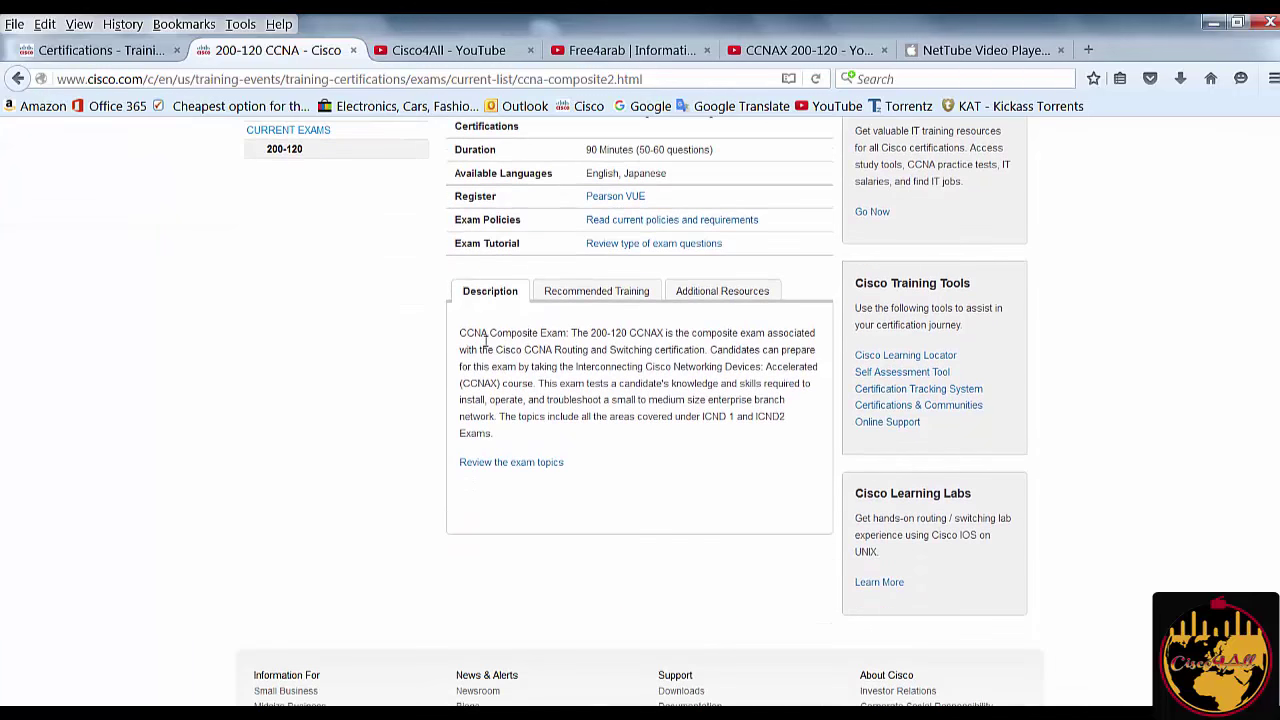
{"action": "scroll", "coordinate": [487, 345], "scroll_direction": "up", "scroll_amount": 3}
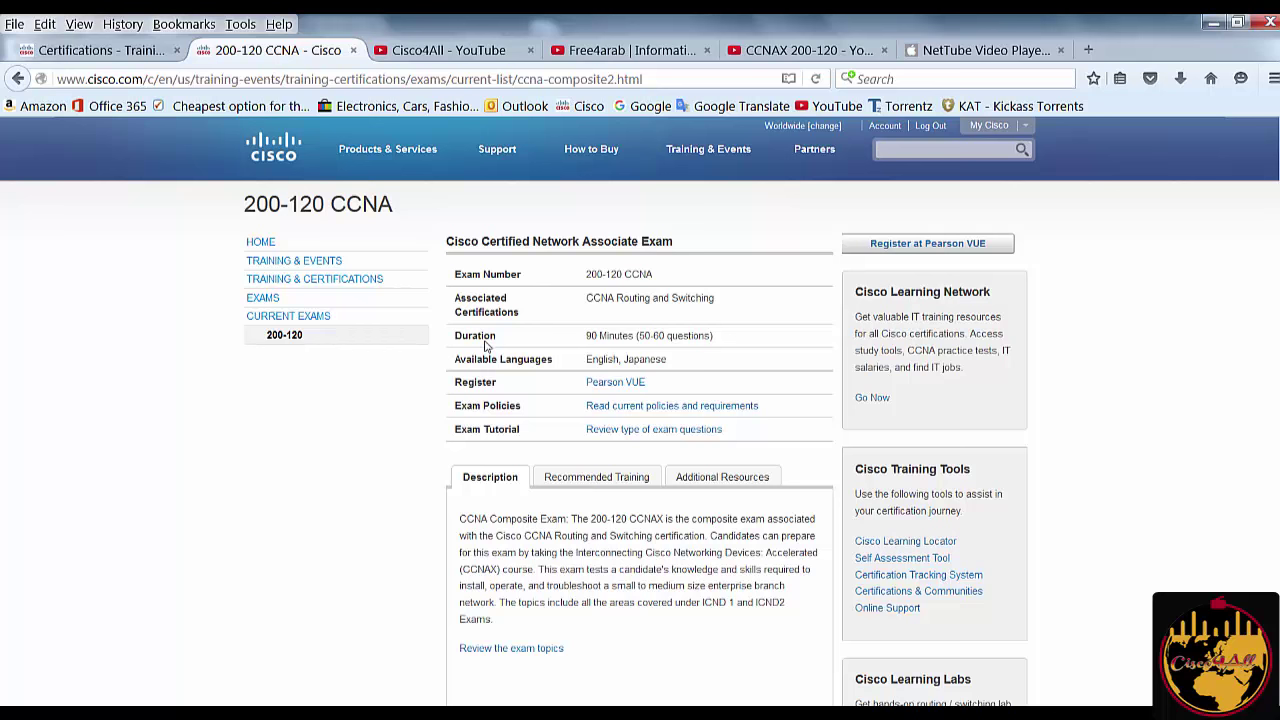
{"action": "scroll", "coordinate": [487, 345], "scroll_direction": "down", "scroll_amount": 2}
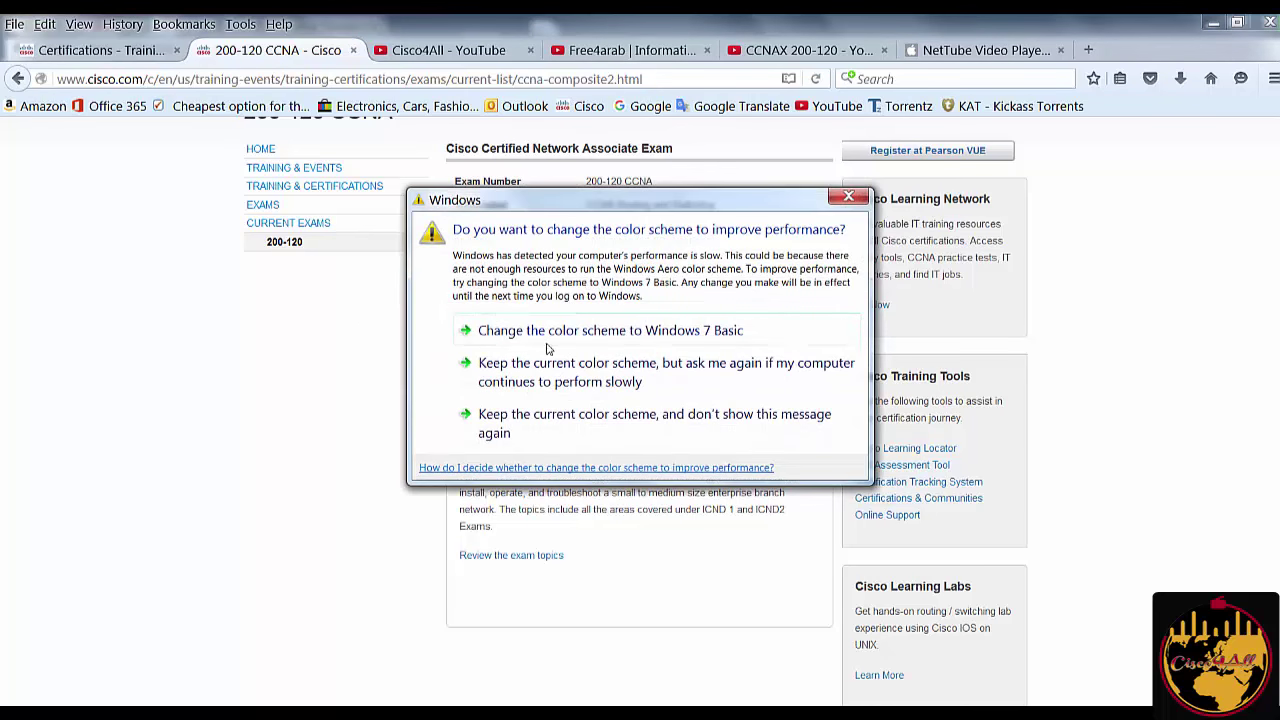
Change the Windows color scheme to Windows 7 Basic and return to the start of the exam page
{"action": "left_click", "coordinate": [533, 340]}
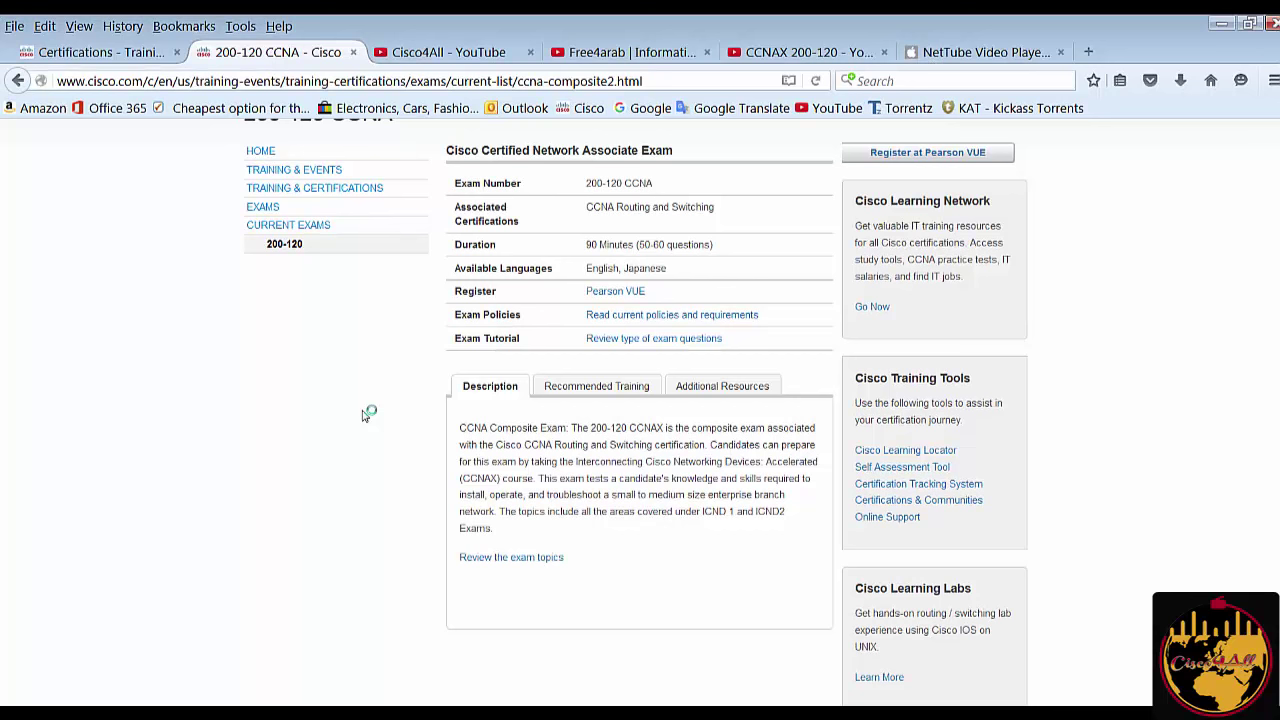
{"action": "scroll", "coordinate": [363, 415], "scroll_direction": "up", "scroll_amount": 2}
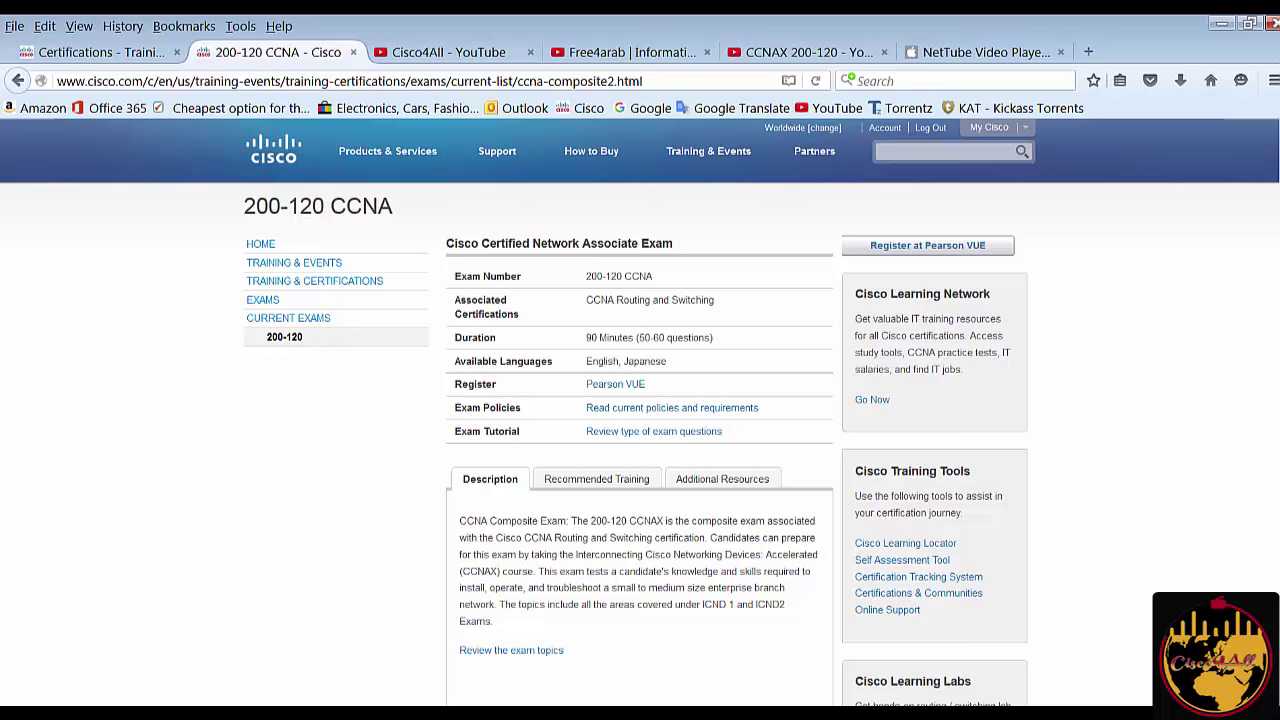
View the class schedule image, and open the OSPF troubleshooting lab from the CCENT Labs folder under CISCO LAB'S in Packet Tracer
{"action": "key", "text": "alt+Tab"}
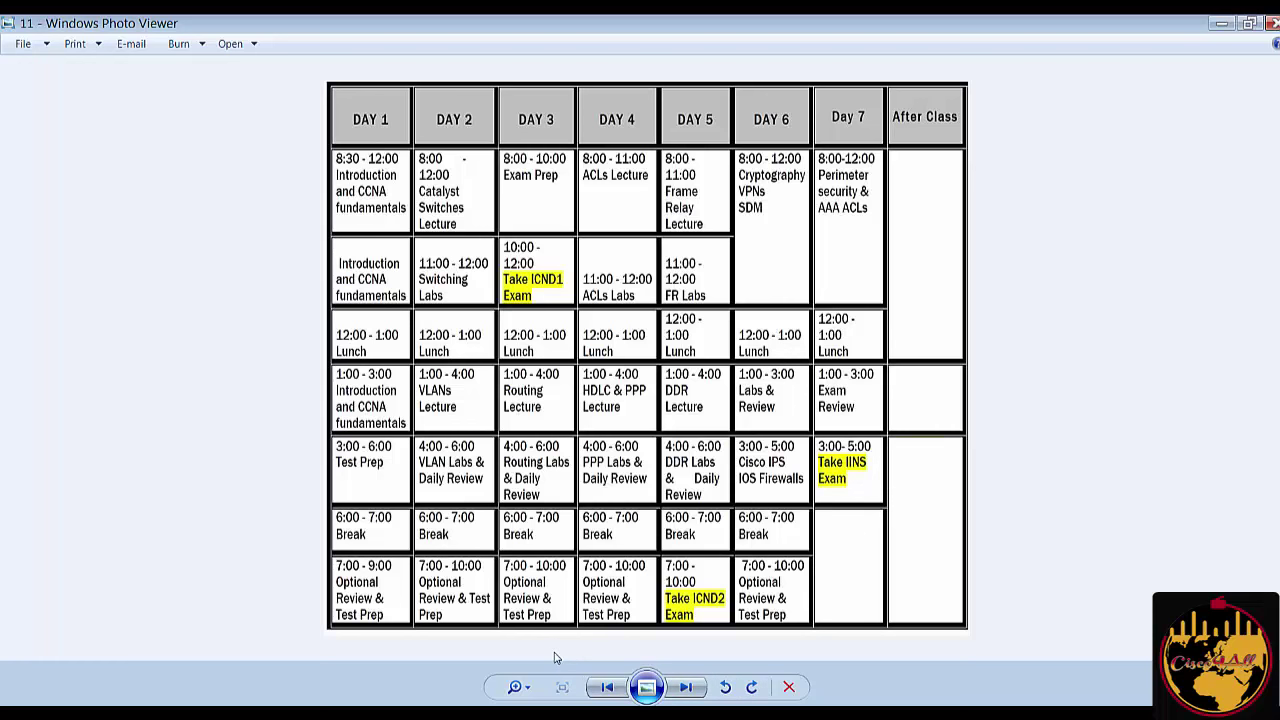
{"action": "key", "text": "alt+Tab"}
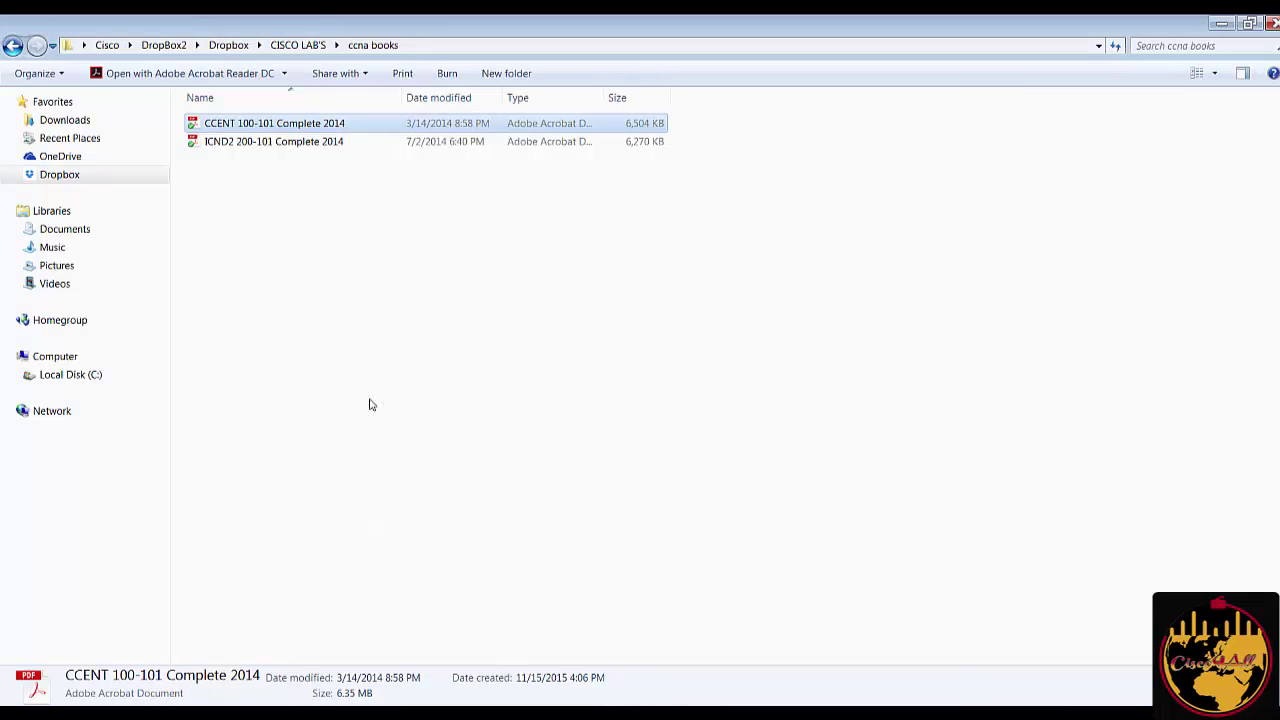
{"action": "left_click", "coordinate": [298, 47]}
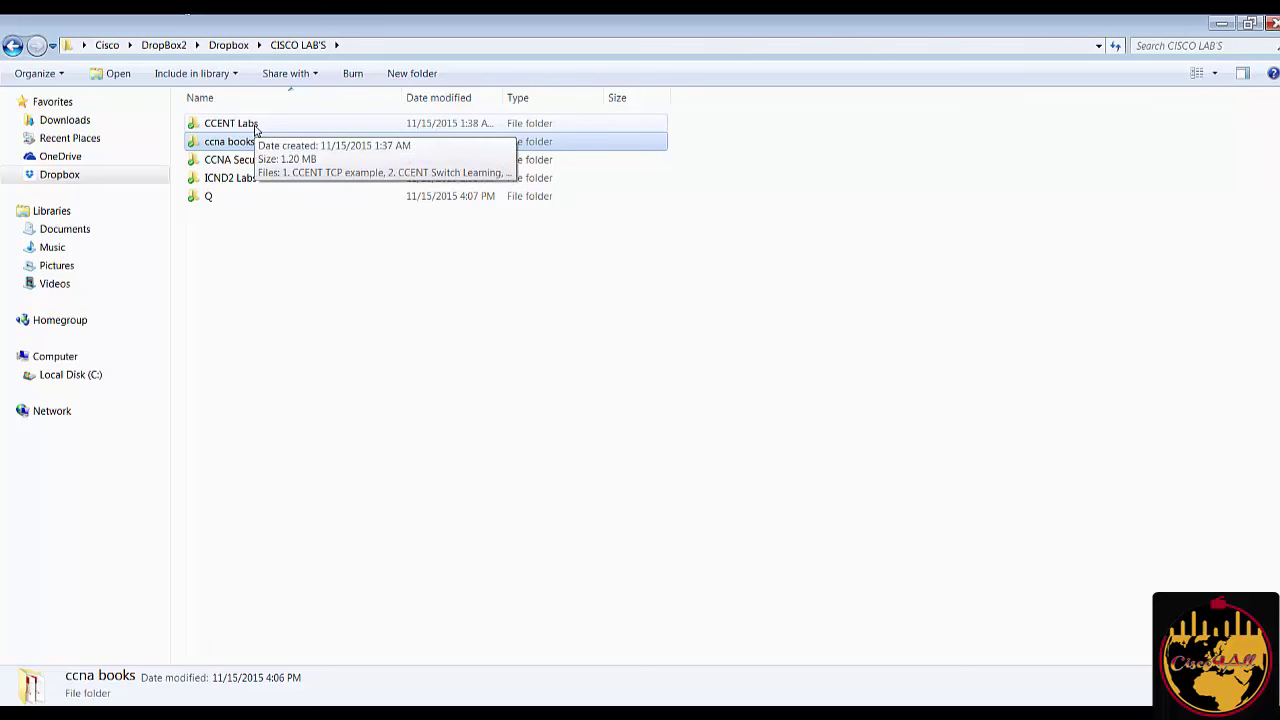
{"action": "double_click", "coordinate": [255, 125]}
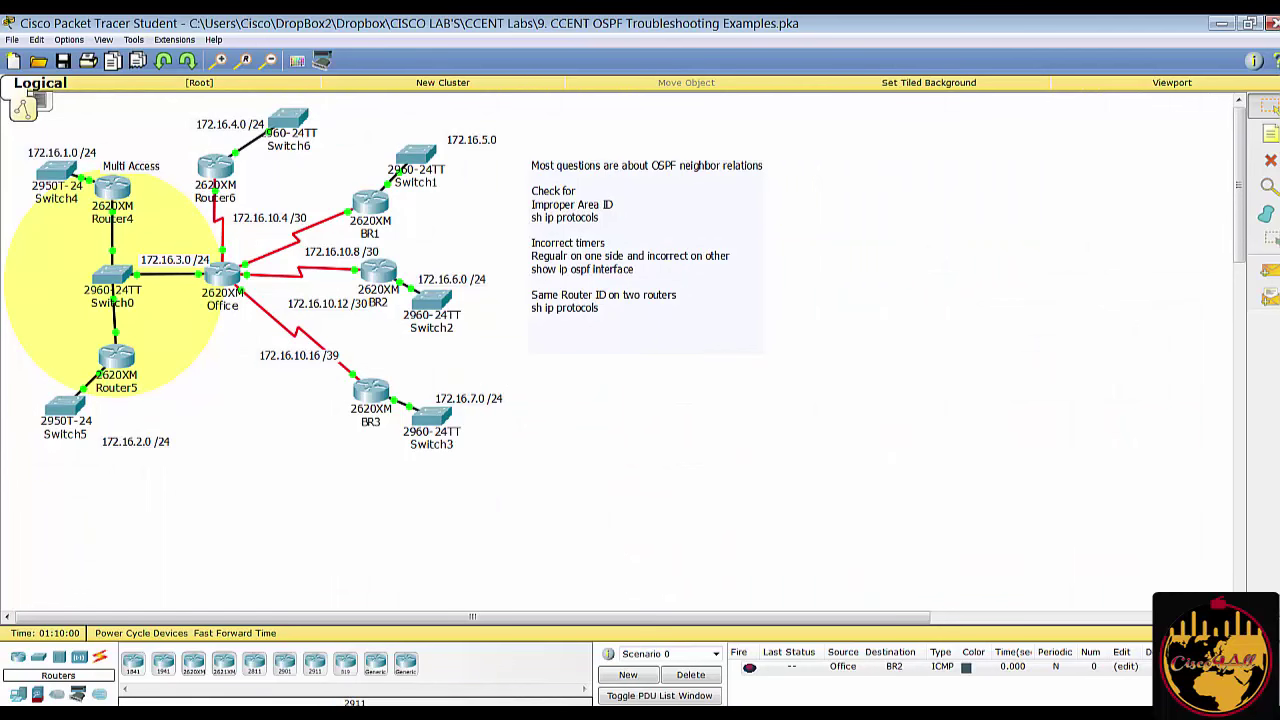
Enlarge the PT Activity instructions window and highlight the recommended OSPF show commands listed in it
{"action": "left_click_drag", "start_coordinate": [616, 297], "coordinate": [752, 131]}
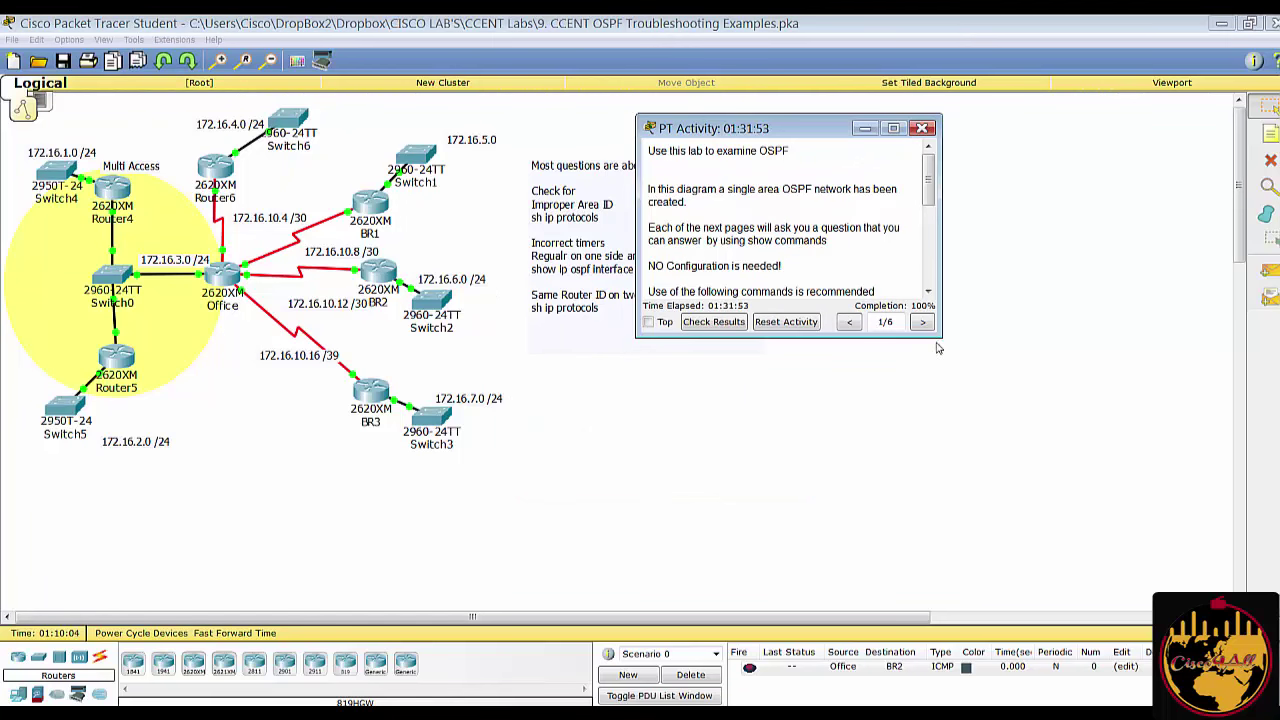
{"action": "left_click_drag", "start_coordinate": [938, 337], "coordinate": [1070, 532]}
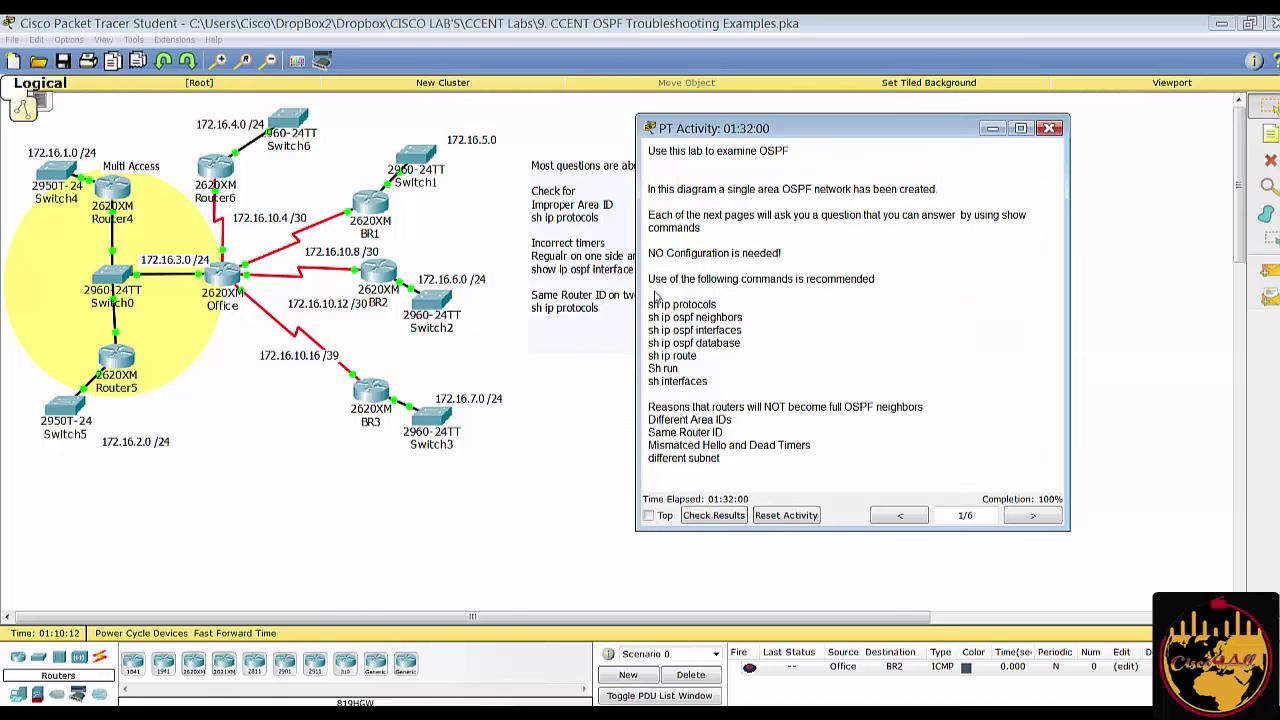
{"action": "left_click_drag", "start_coordinate": [651, 308], "coordinate": [742, 318]}
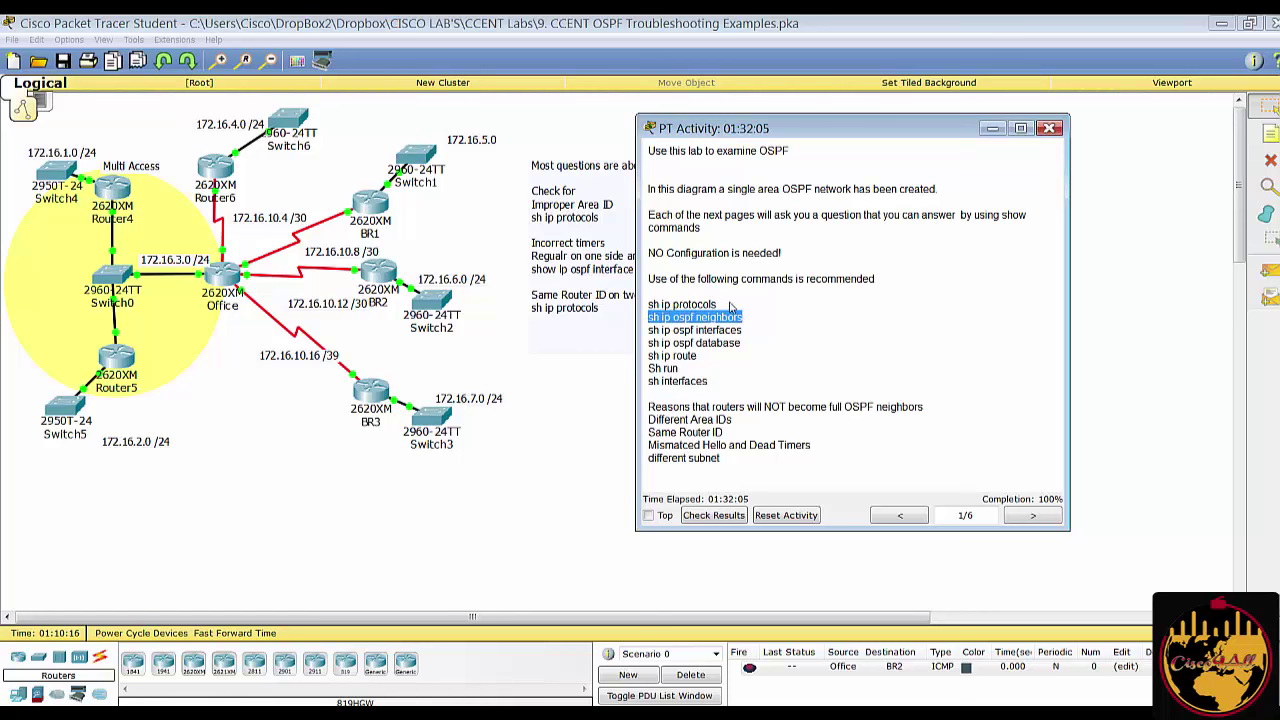
{"action": "left_click_drag", "start_coordinate": [651, 330], "coordinate": [742, 331]}
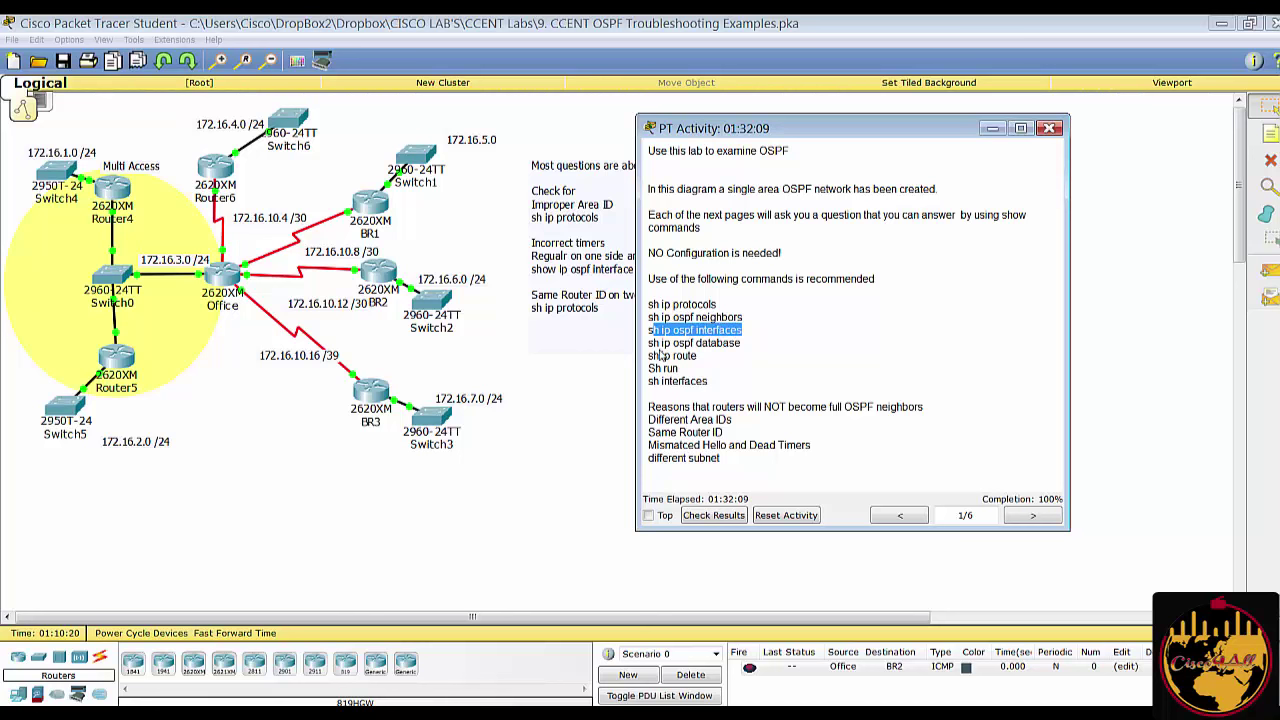
{"action": "left_click_drag", "start_coordinate": [659, 347], "coordinate": [704, 382]}
Advance the lab instructions to question 2 about Router 6 and the OFICE router, and examine its answer with the protocol output
{"action": "left_click", "coordinate": [1025, 518]}
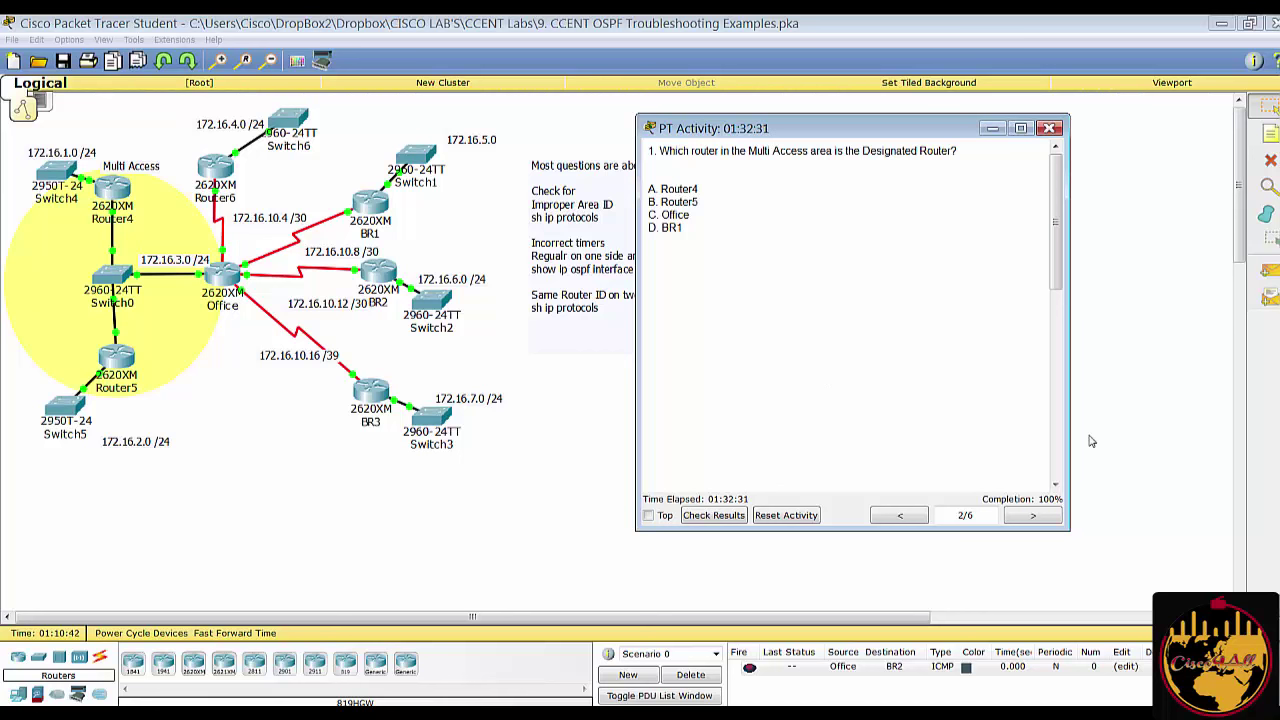
{"action": "left_click", "coordinate": [1036, 518]}
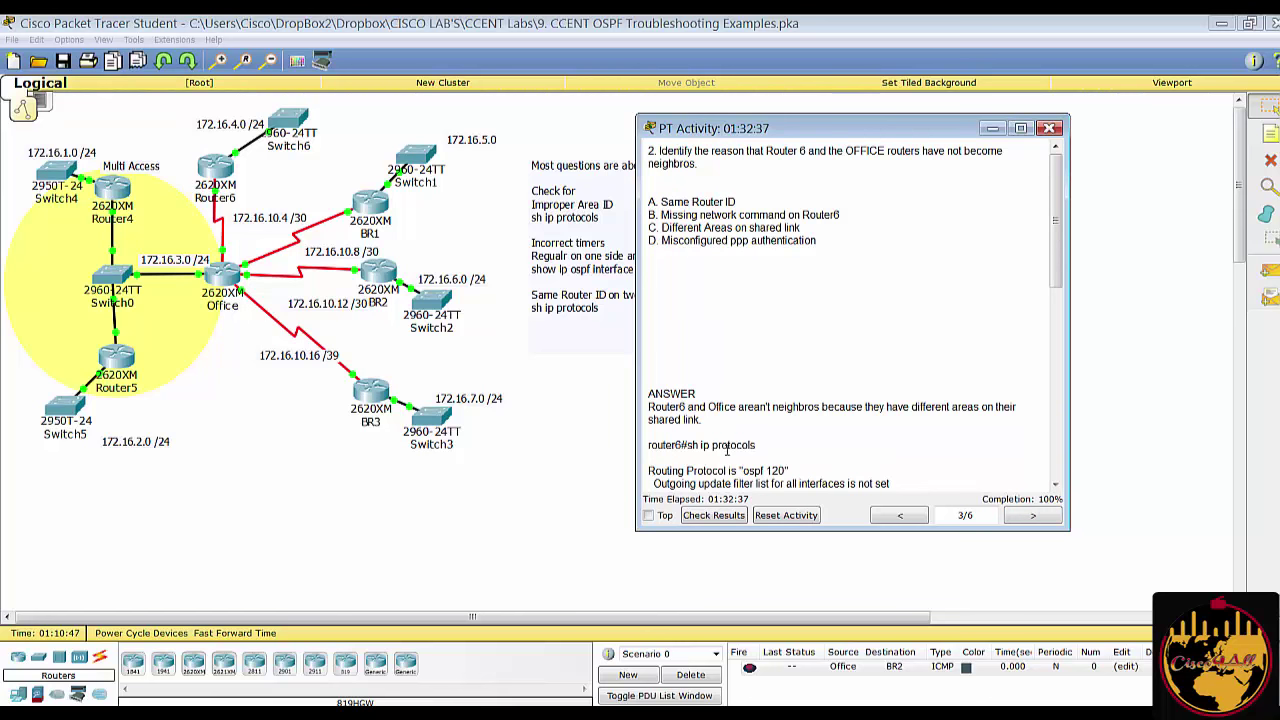
{"action": "scroll", "coordinate": [727, 450], "scroll_direction": "down", "scroll_amount": 5}
{"action": "scroll", "coordinate": [720, 442], "scroll_direction": "down", "scroll_amount": 6}
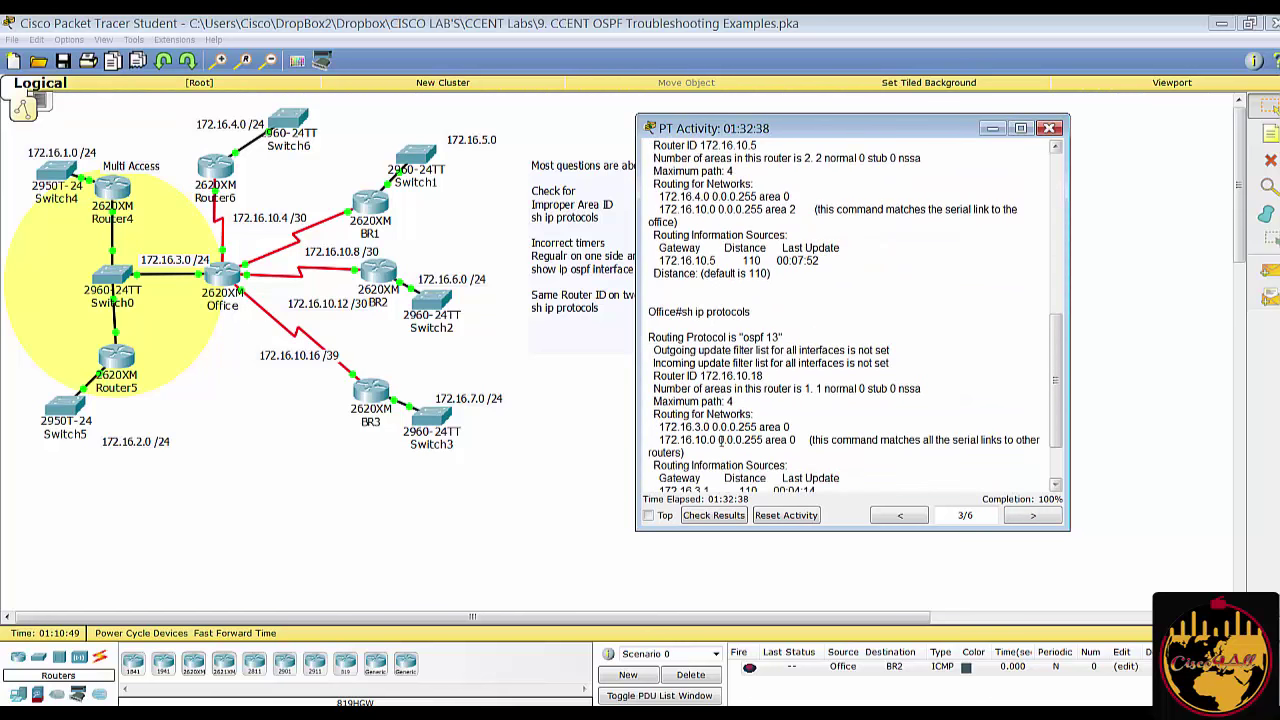
{"action": "scroll", "coordinate": [720, 442], "scroll_direction": "up", "scroll_amount": 5}
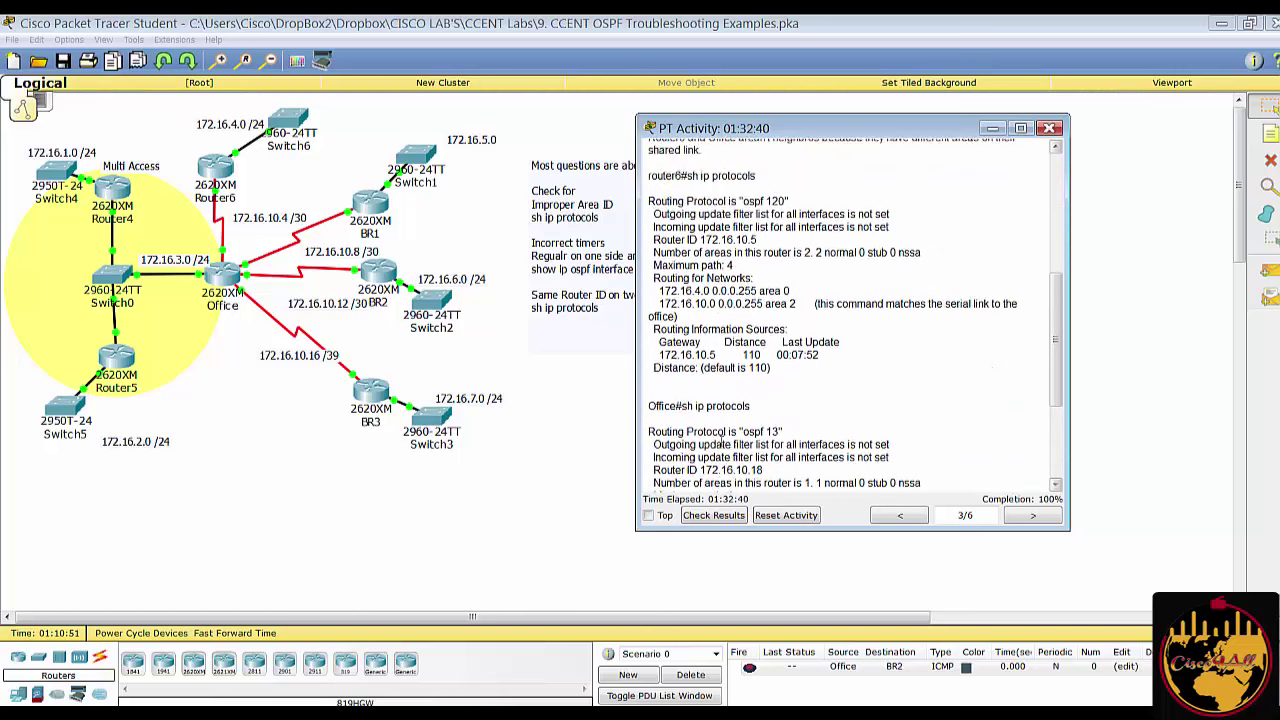
{"action": "left_click_drag", "start_coordinate": [798, 344], "coordinate": [652, 228]}
{"action": "scroll", "coordinate": [724, 284], "scroll_direction": "up", "scroll_amount": 6}
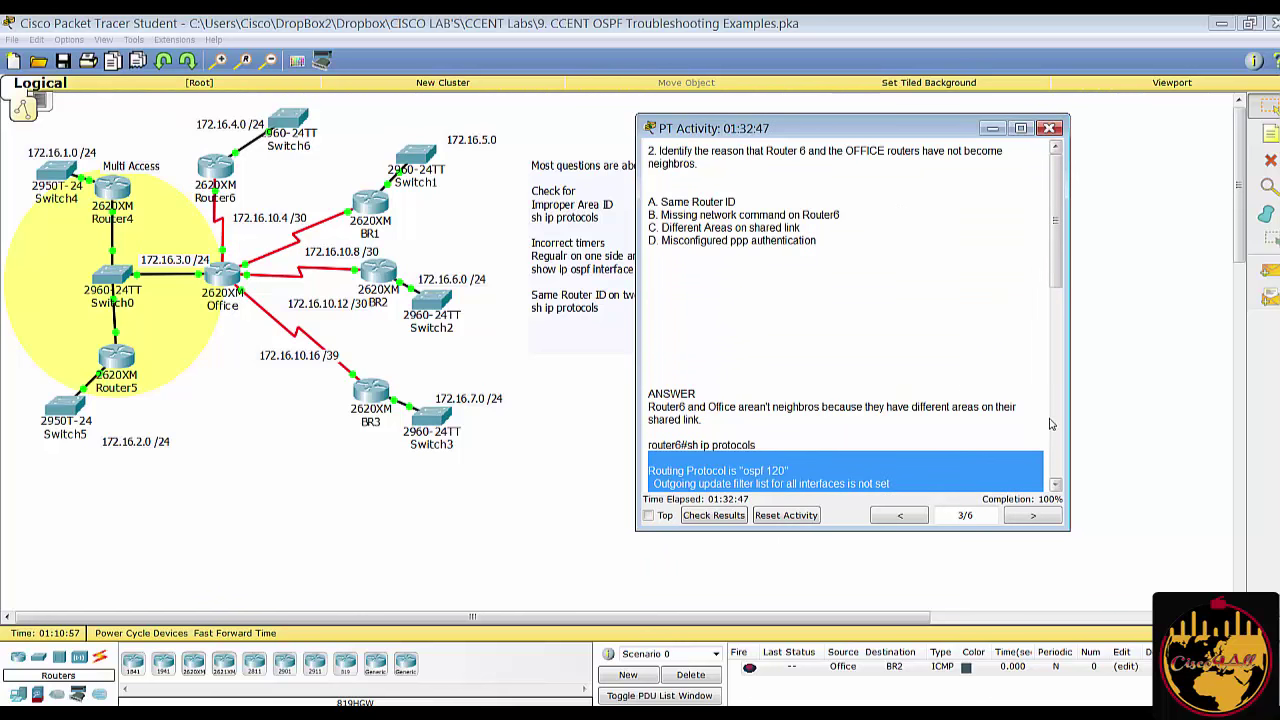
Page through lab questions 3, 4 and 5, and examine the answer about the LAN connected to Router 5
{"action": "left_click", "coordinate": [1027, 517]}
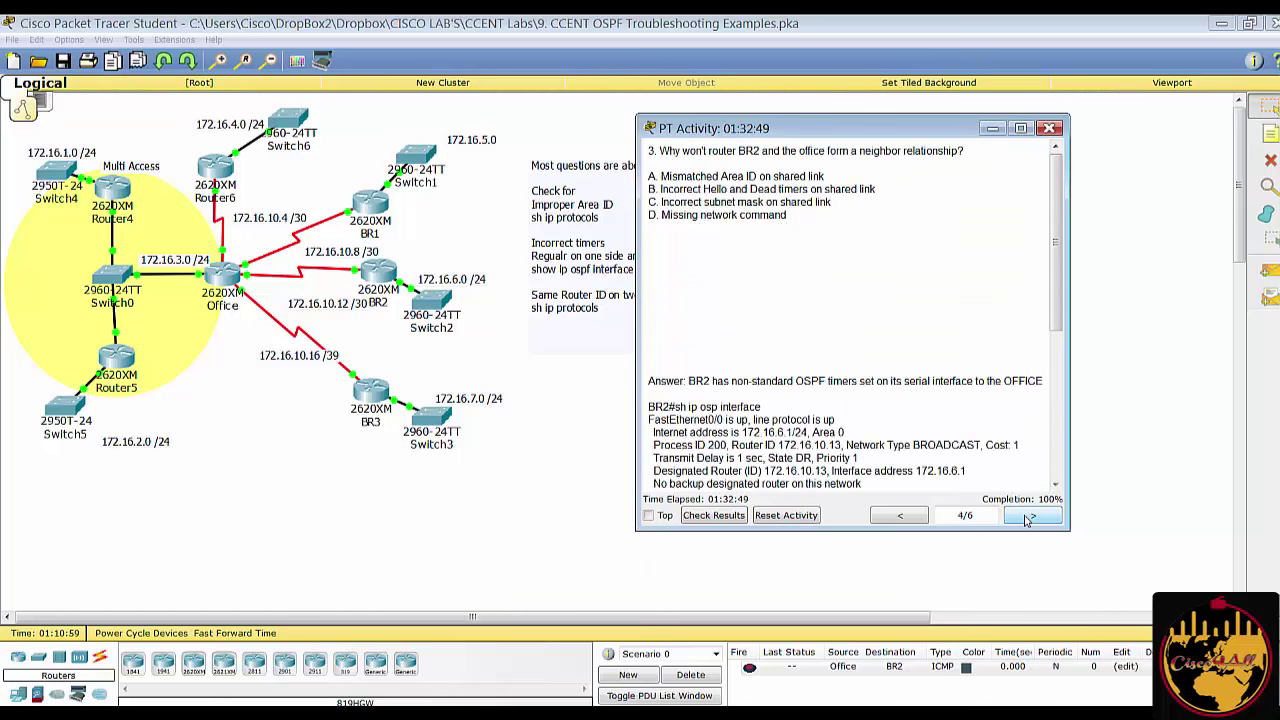
{"action": "left_click", "coordinate": [1027, 517]}
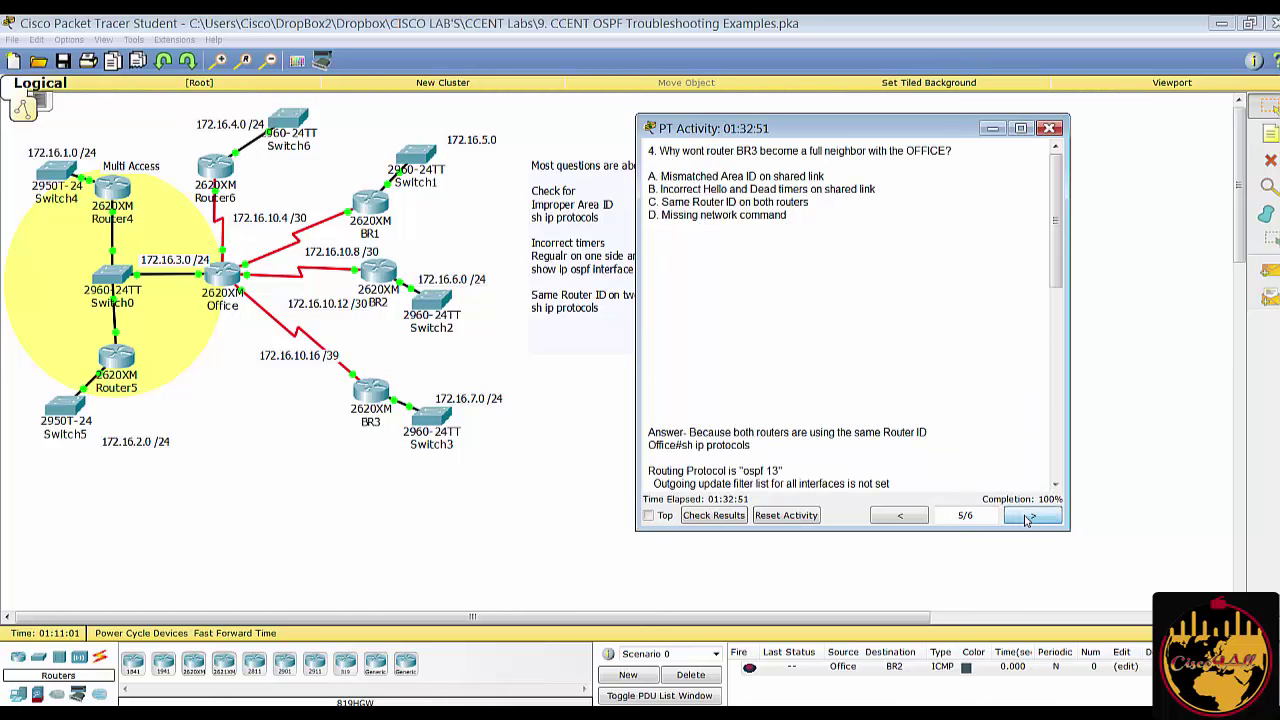
{"action": "left_click", "coordinate": [1027, 517]}
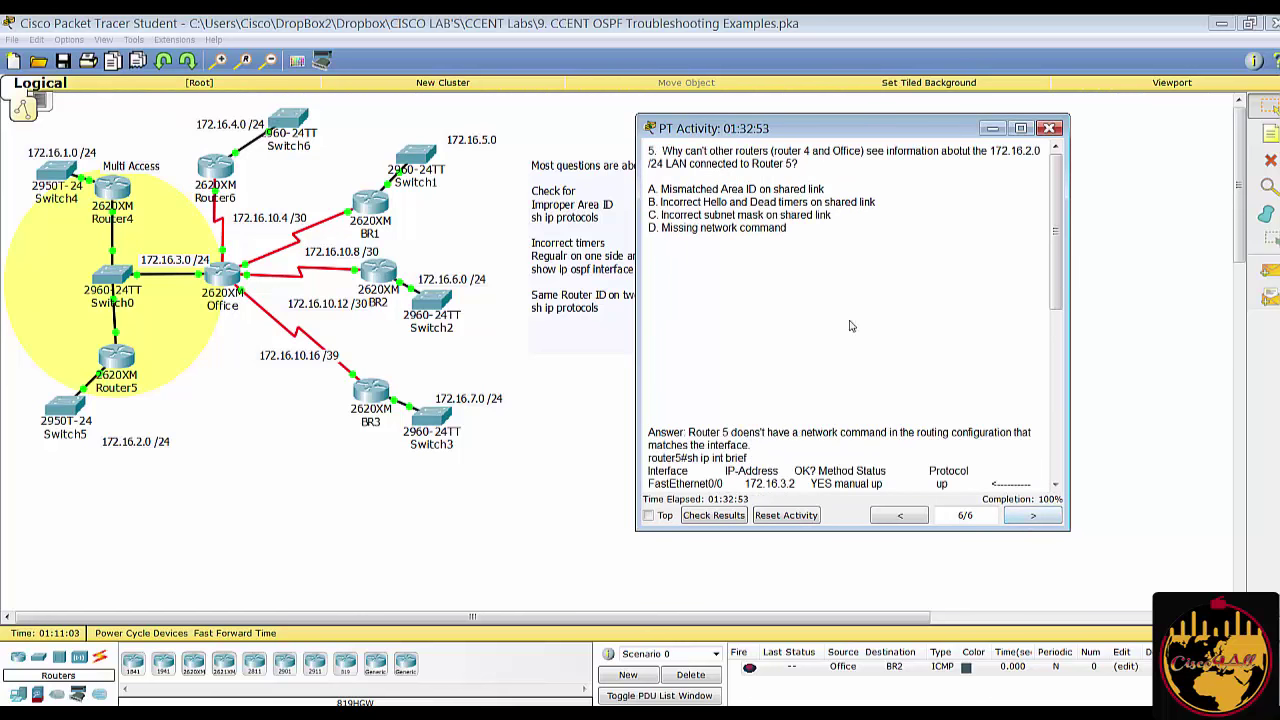
{"action": "scroll", "coordinate": [770, 272], "scroll_direction": "down", "scroll_amount": 3}
{"action": "scroll", "coordinate": [735, 282], "scroll_direction": "up", "scroll_amount": 3}
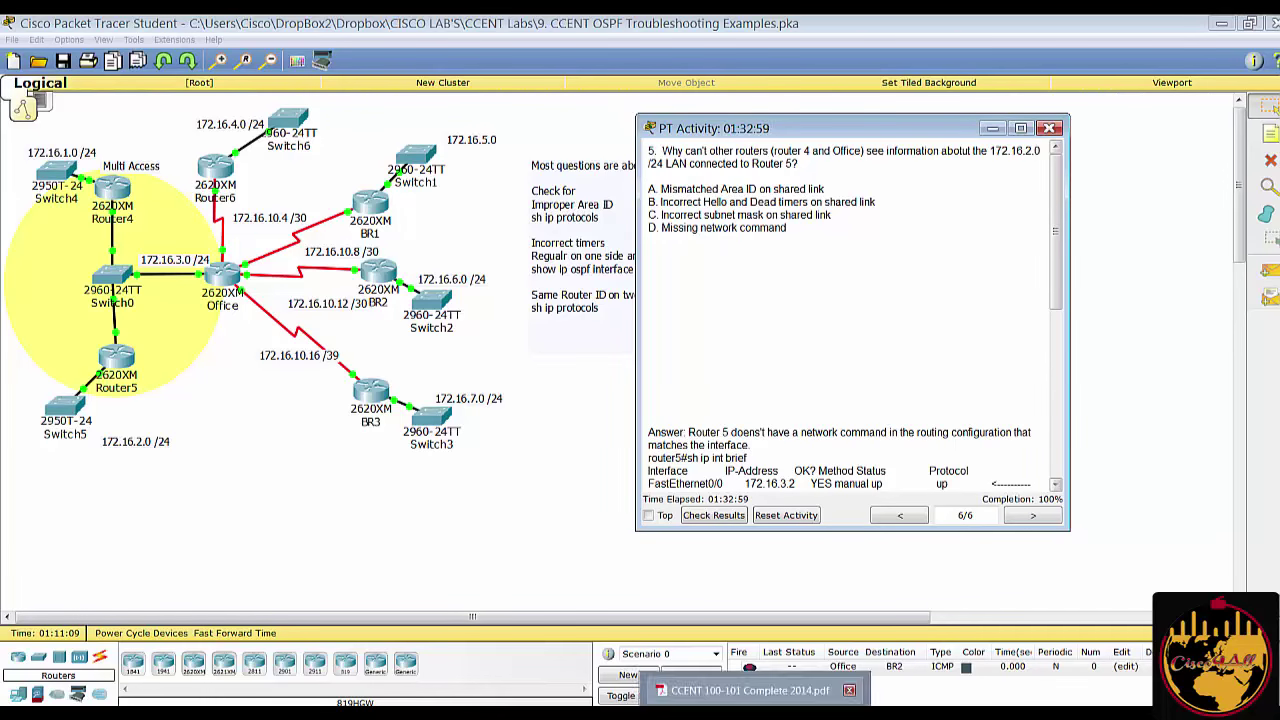
Switch to CCENT 100-101 Complete 2014.pdf in Adobe Acrobat Reader and go to its ICND1 table of contents on page 1
{"action": "left_click", "coordinate": [754, 687]}
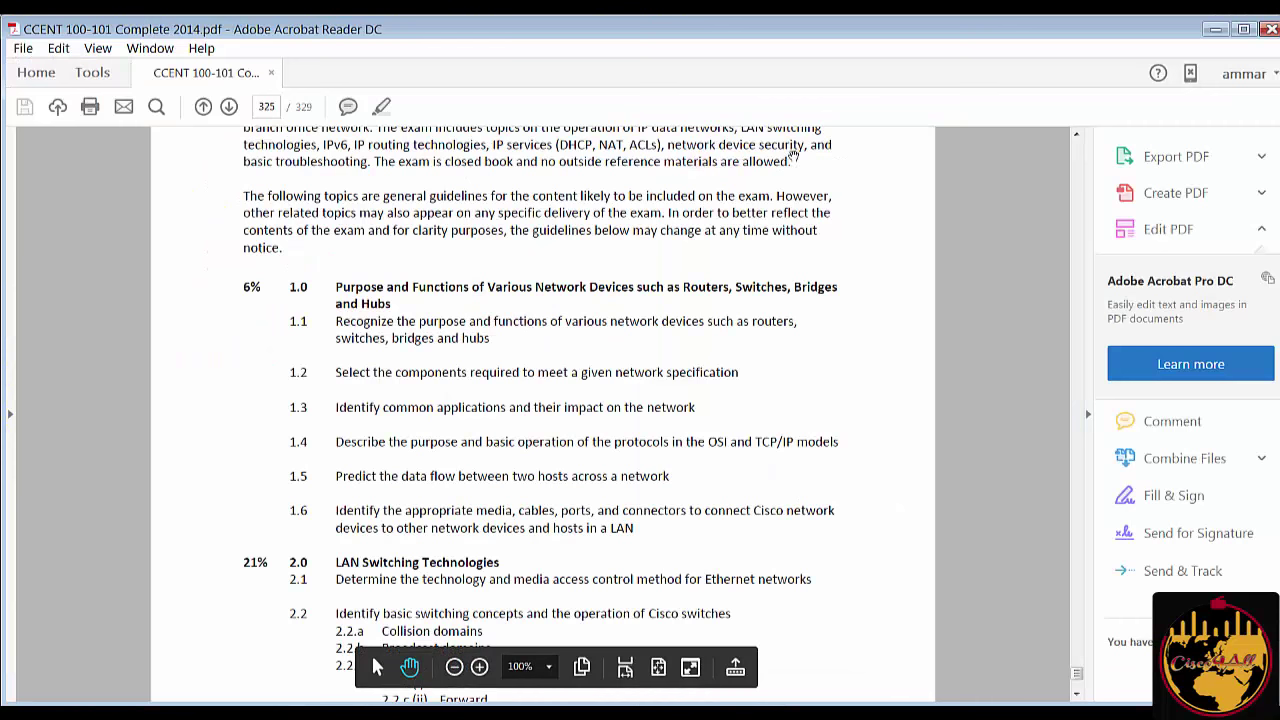
{"action": "left_click_drag", "start_coordinate": [1077, 678], "coordinate": [1050, 148]}
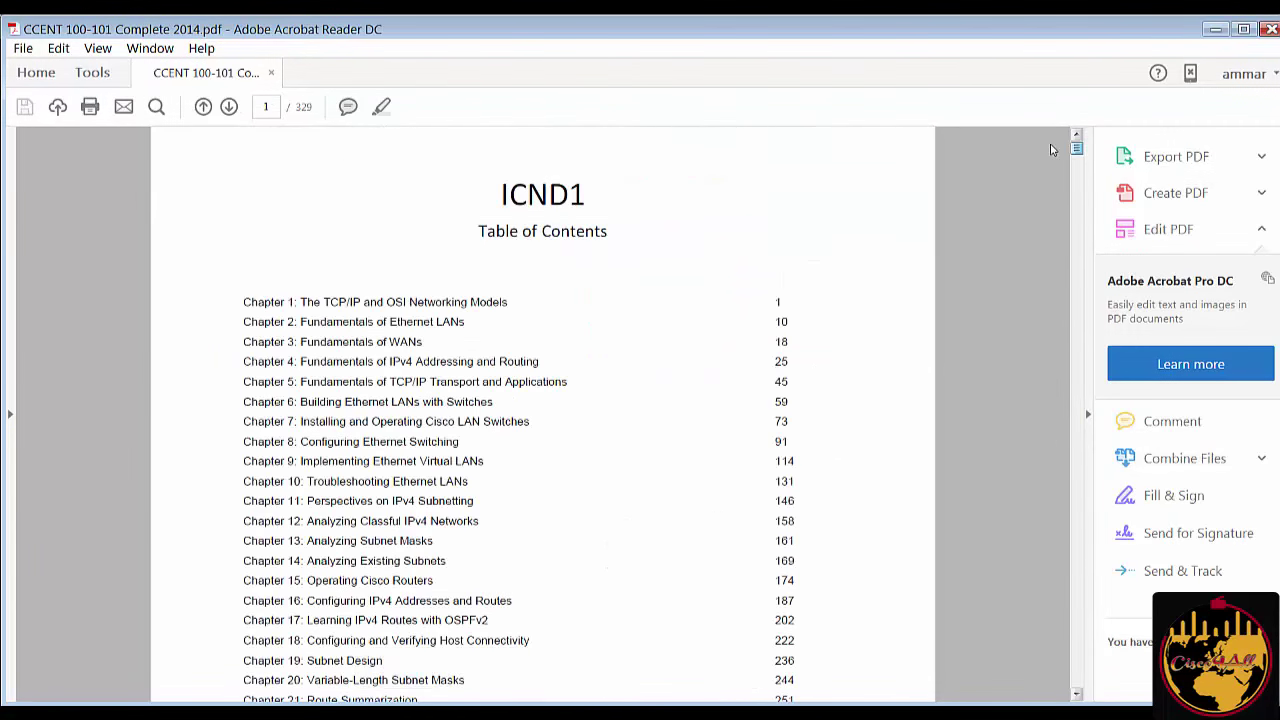
Read through the ICND1 table of contents to the appendix, and the Chapter 1 slides up to TCP/IP Networking Model on page 3
{"action": "scroll", "coordinate": [183, 517], "scroll_direction": "down", "scroll_amount": 3}
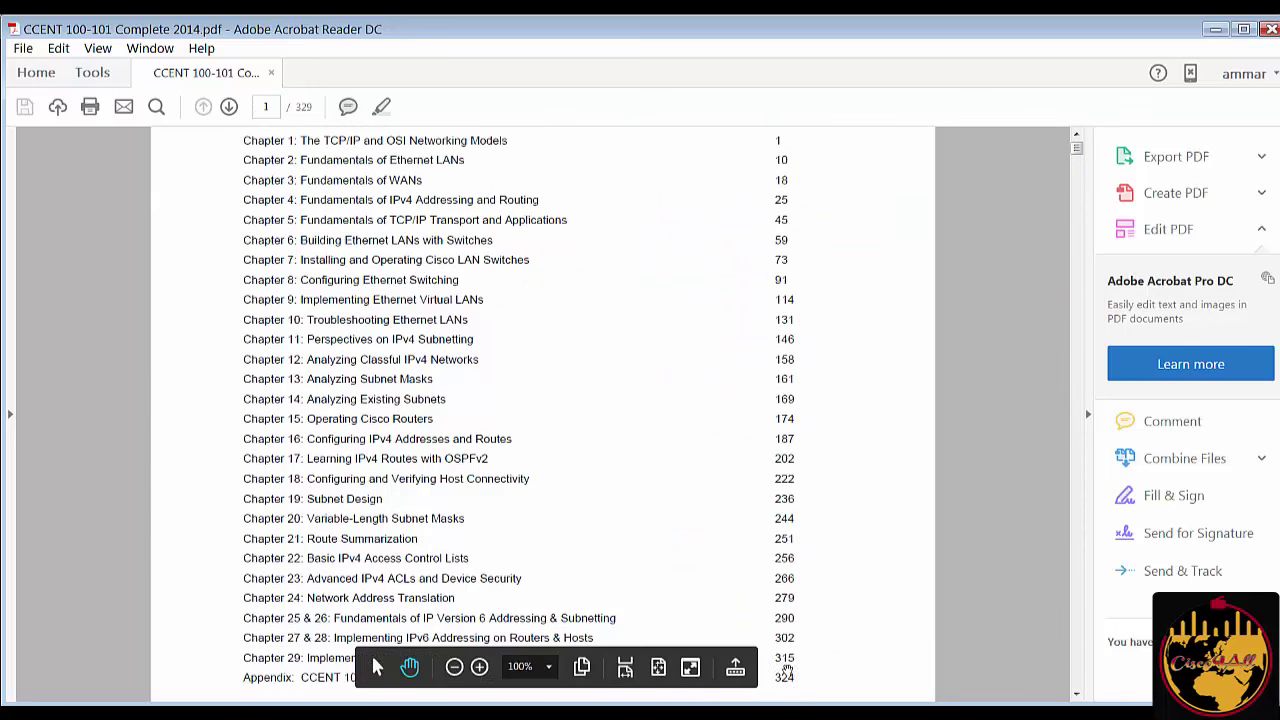
{"action": "scroll", "coordinate": [202, 481], "scroll_direction": "down", "scroll_amount": 4}
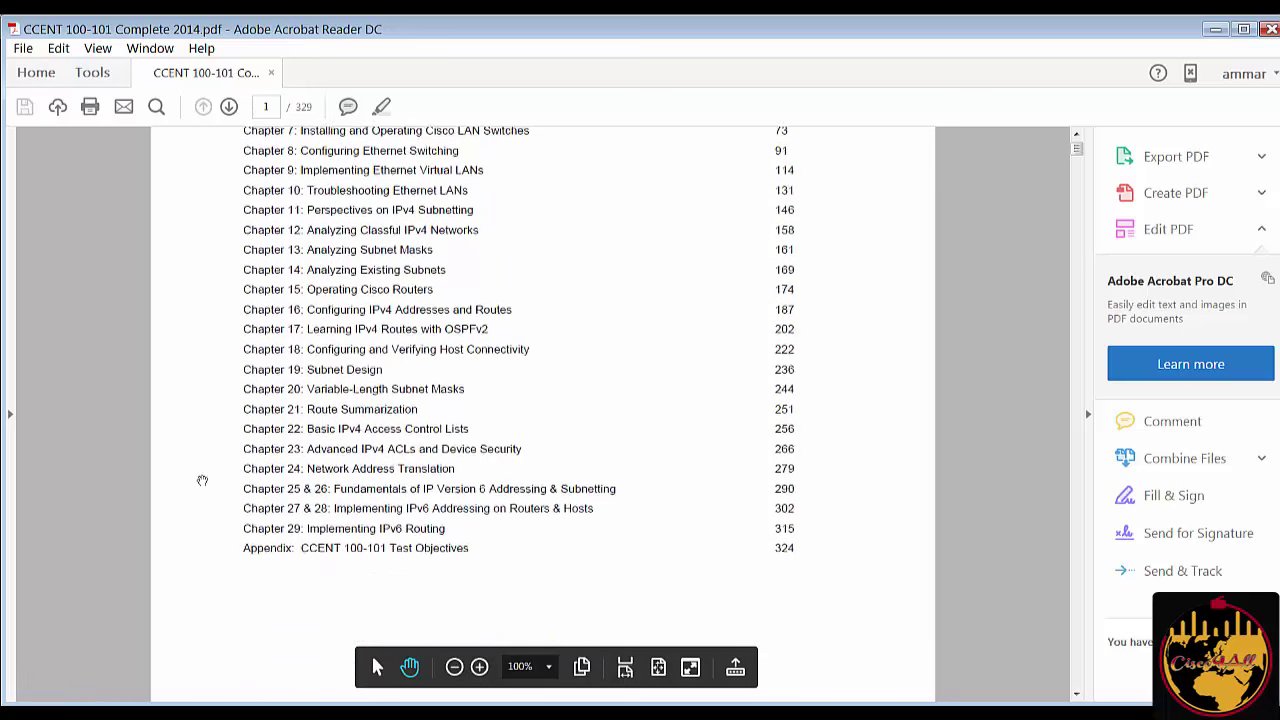
{"action": "scroll", "coordinate": [202, 481], "scroll_direction": "down", "scroll_amount": 15}
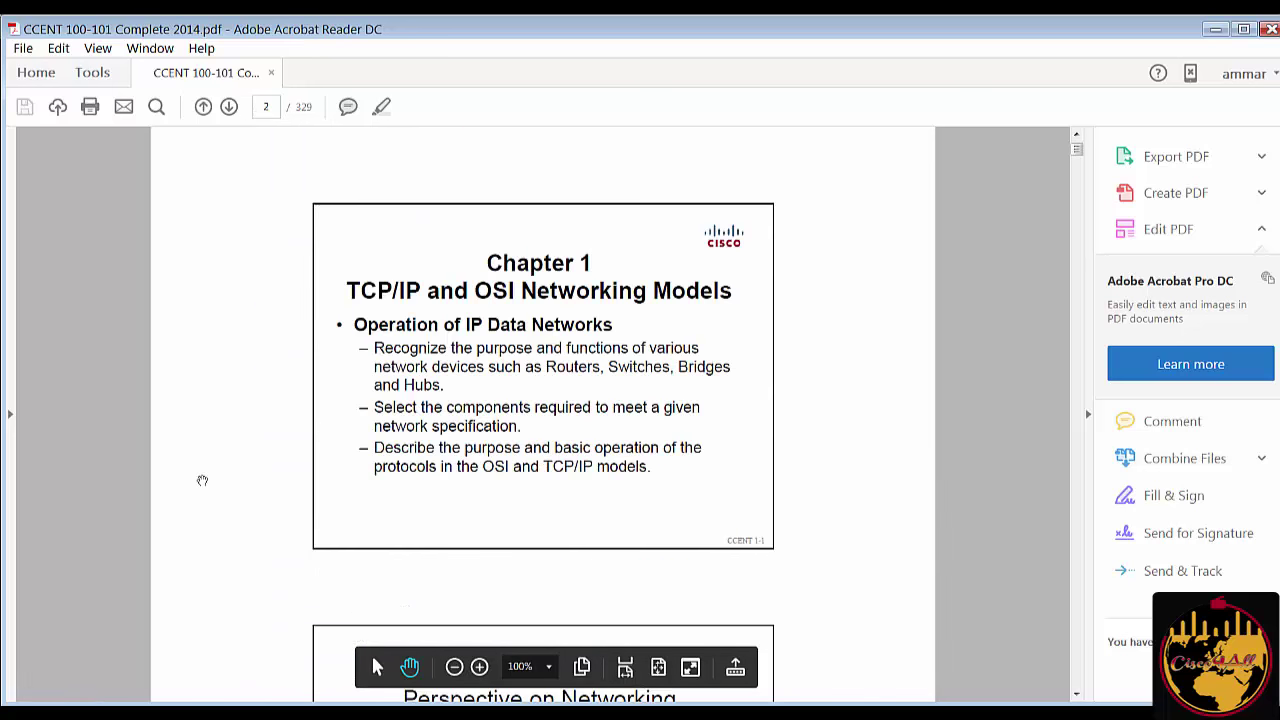
{"action": "scroll", "coordinate": [202, 481], "scroll_direction": "down", "scroll_amount": 2}
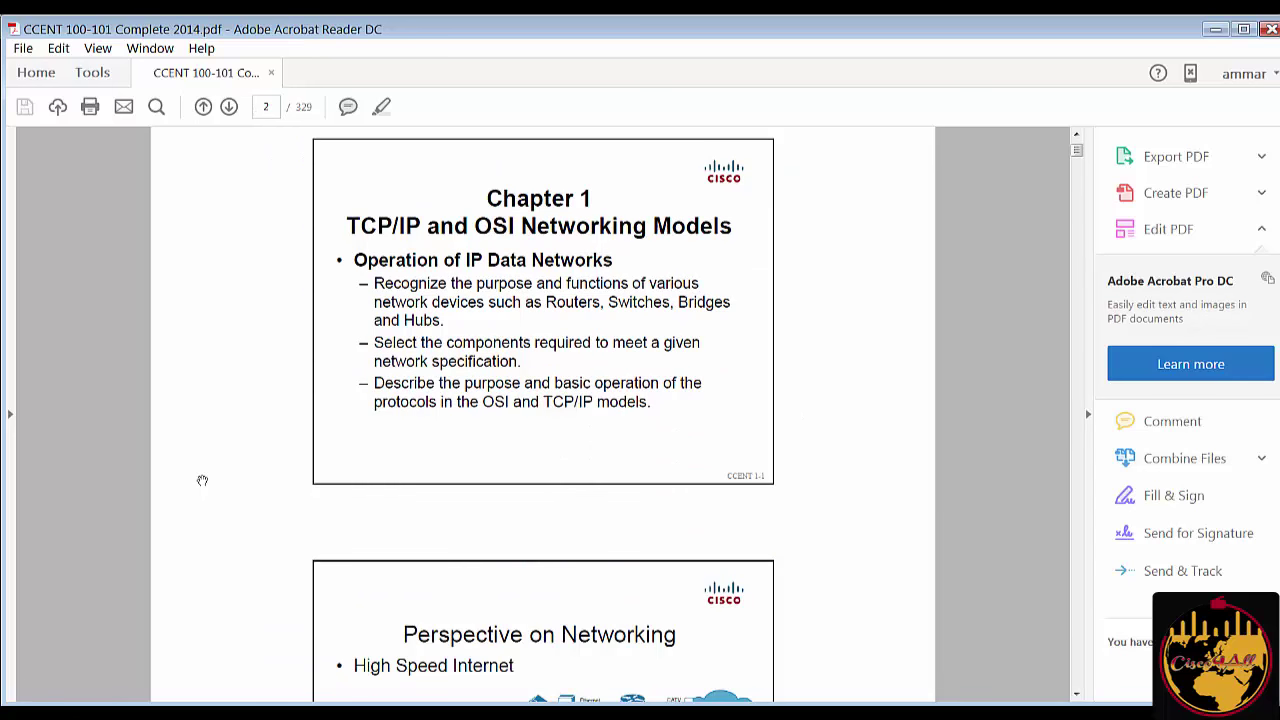
{"action": "scroll", "coordinate": [202, 481], "scroll_direction": "down", "scroll_amount": 1}
{"action": "scroll", "coordinate": [202, 481], "scroll_direction": "down", "scroll_amount": 20}
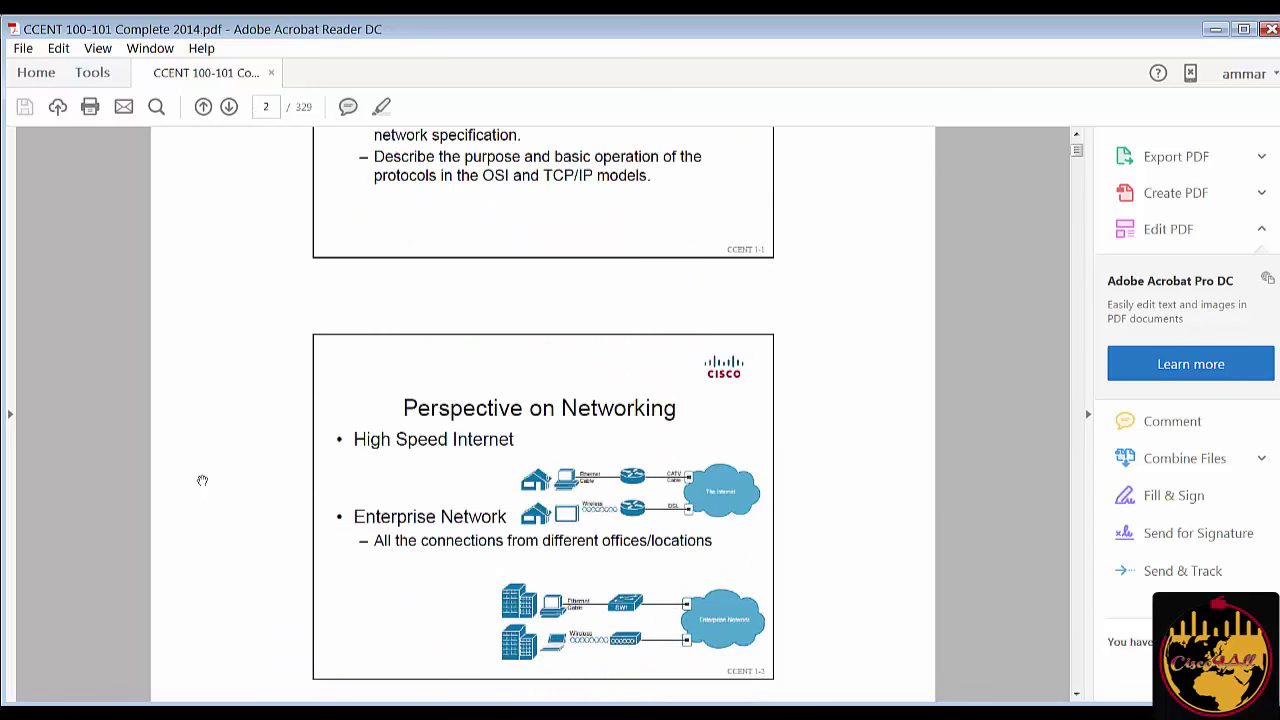
{"action": "scroll", "coordinate": [202, 481], "scroll_direction": "down", "scroll_amount": 5}
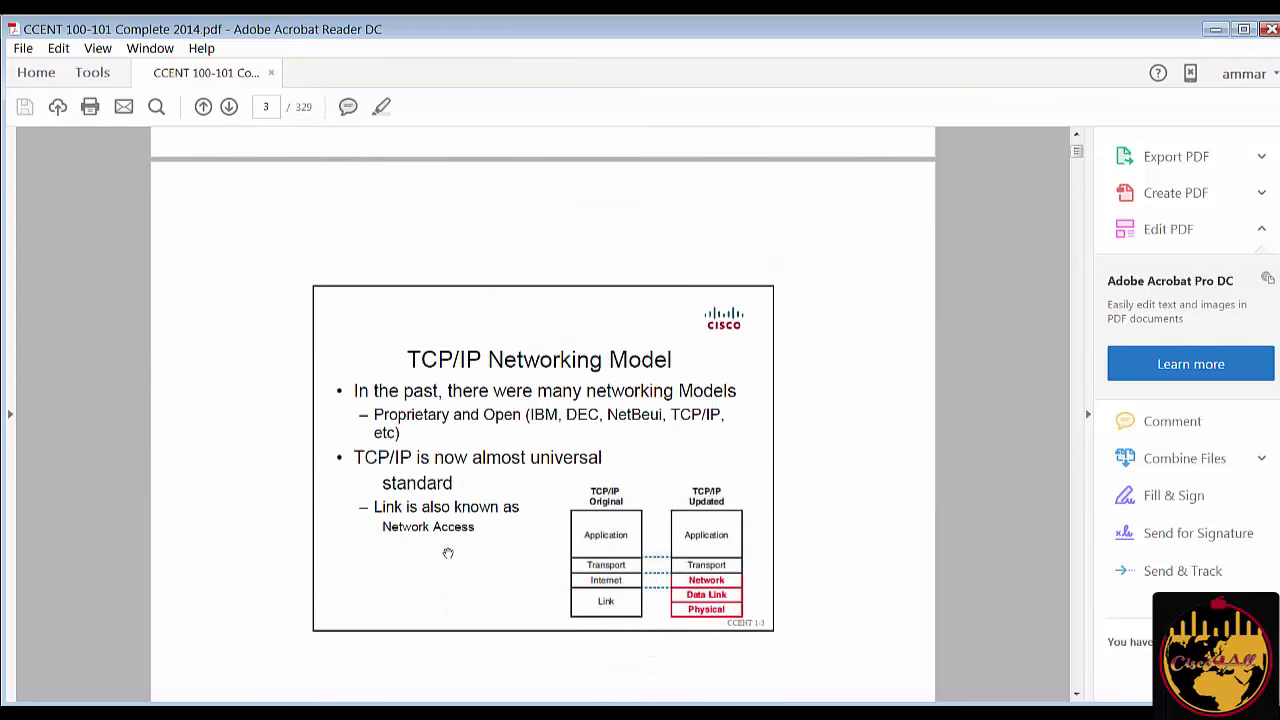
Switch to the CCENT Labs folder window in Windows Explorer and open the ccna books folder within CISCO LAB'S
{"action": "key", "text": "alt+Tab"}
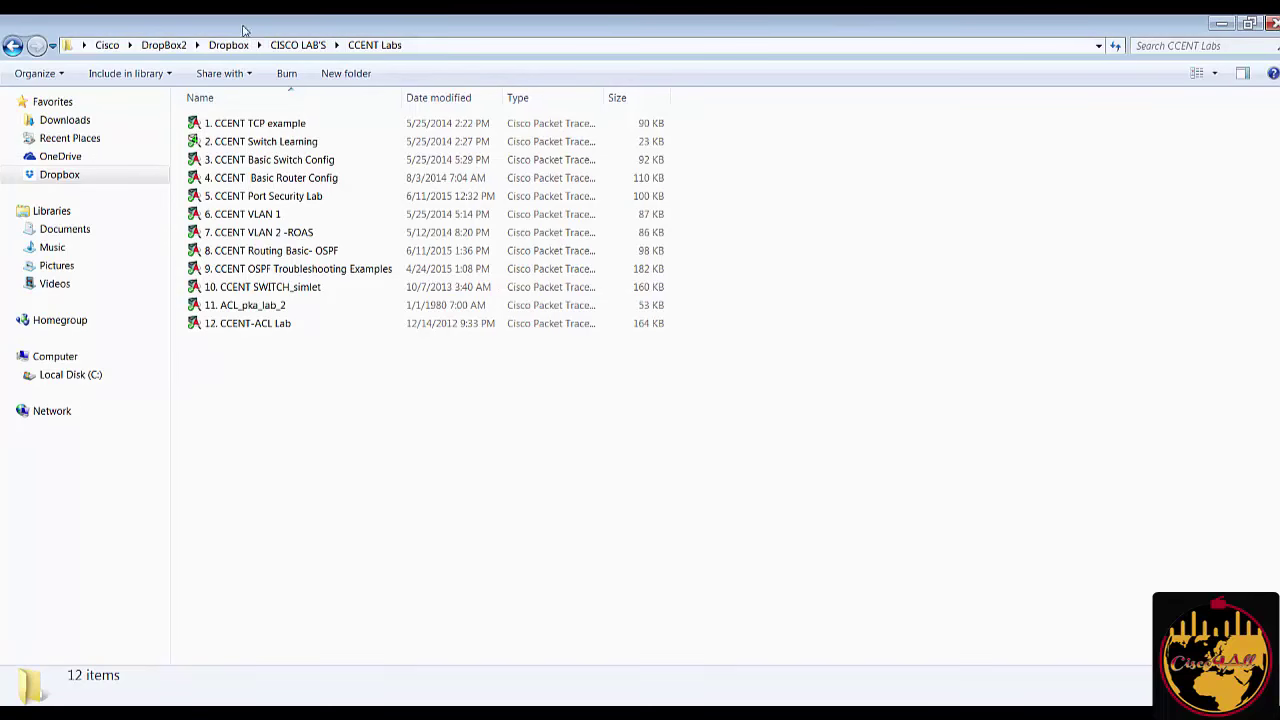
{"action": "left_click", "coordinate": [296, 45]}
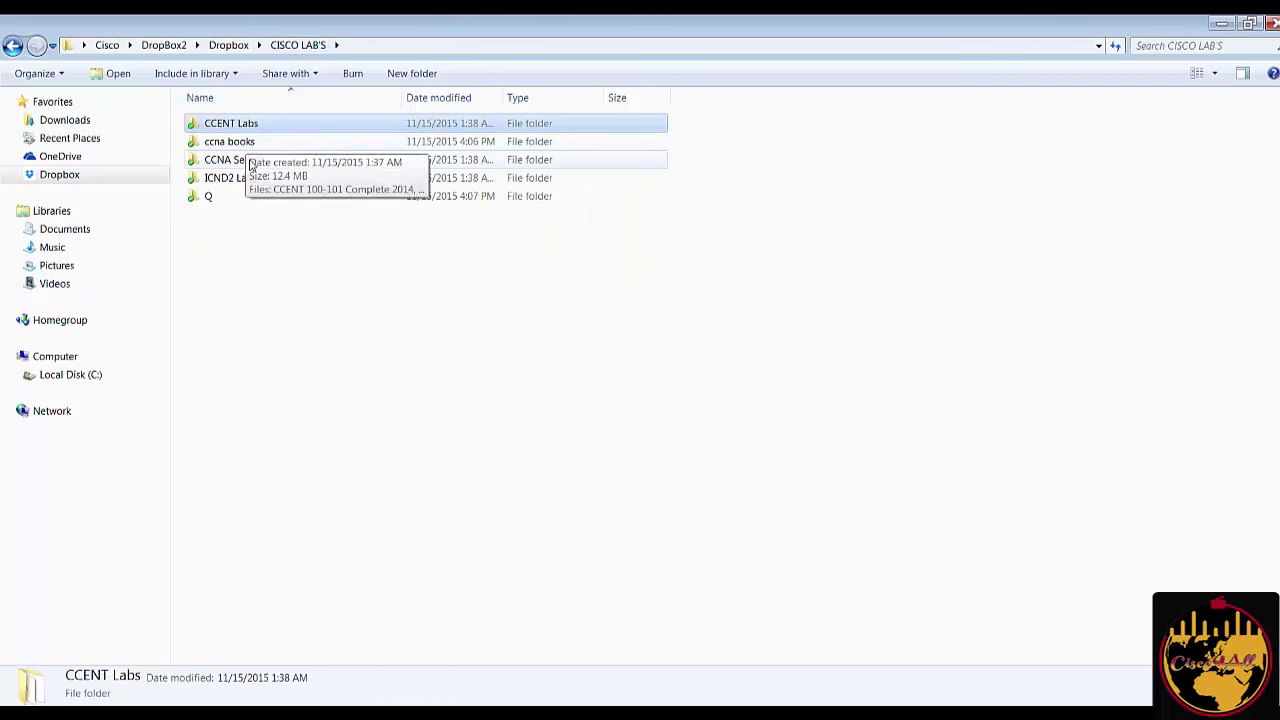
{"action": "double_click", "coordinate": [237, 142]}
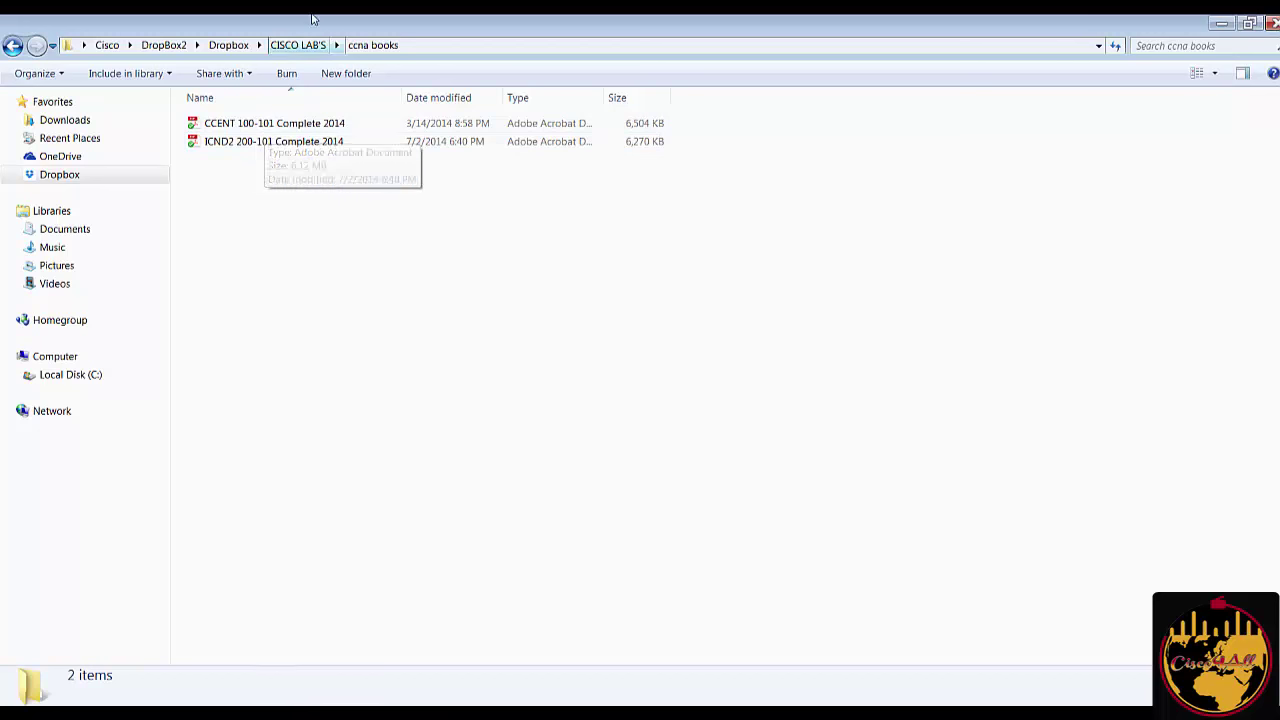
View the exam question files in the Q folder of CISCO LAB'S, and return to CISCO LAB'S through the parent Dropbox folder
{"action": "left_click", "coordinate": [306, 46]}
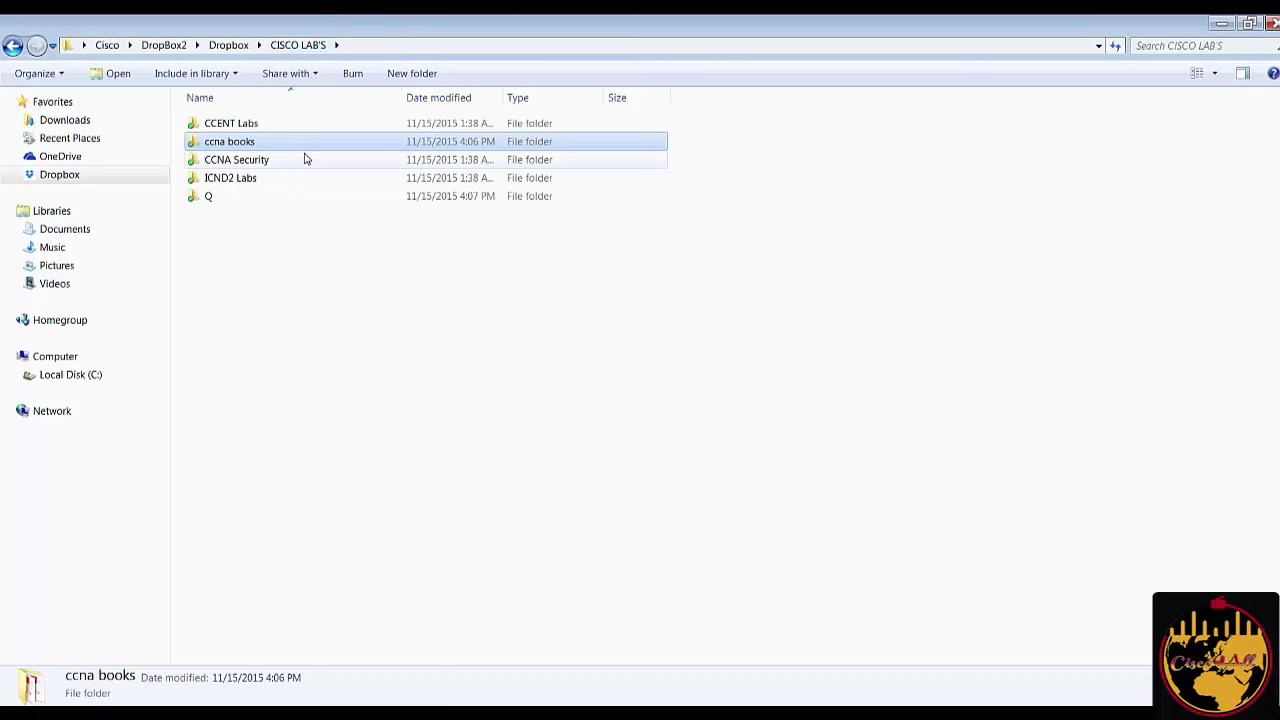
{"action": "double_click", "coordinate": [250, 198]}
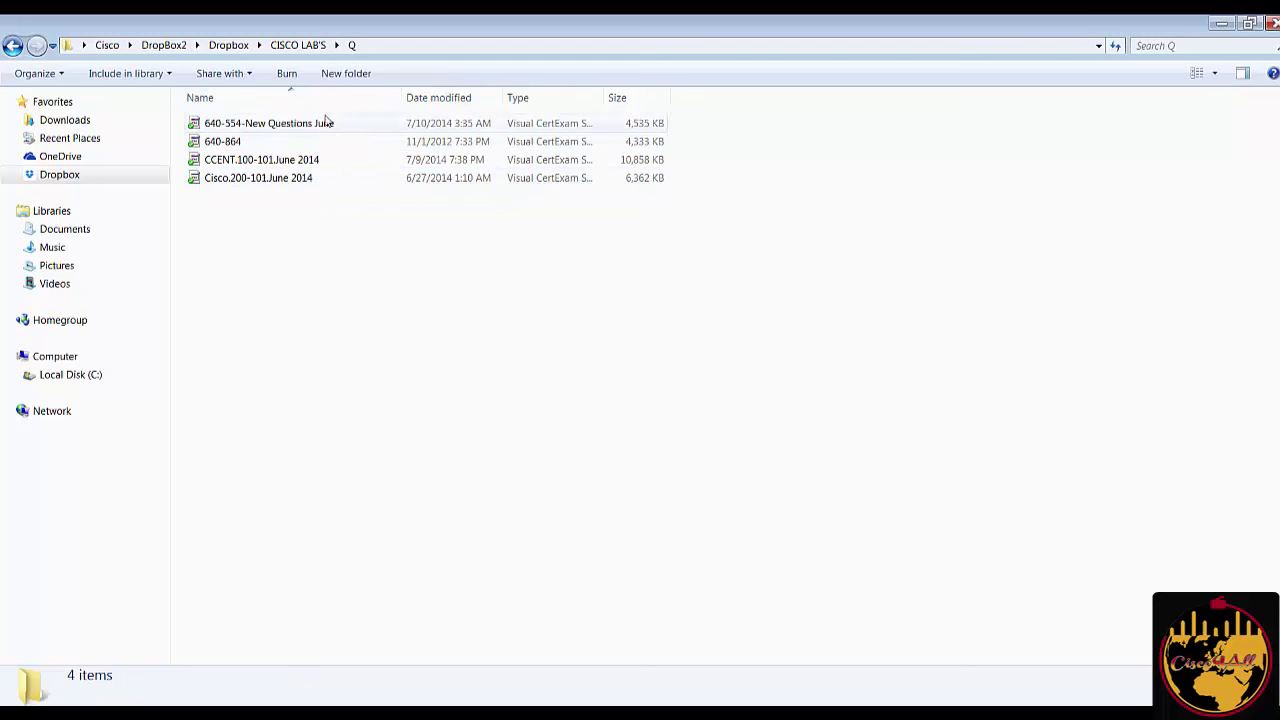
{"action": "left_click", "coordinate": [228, 46]}
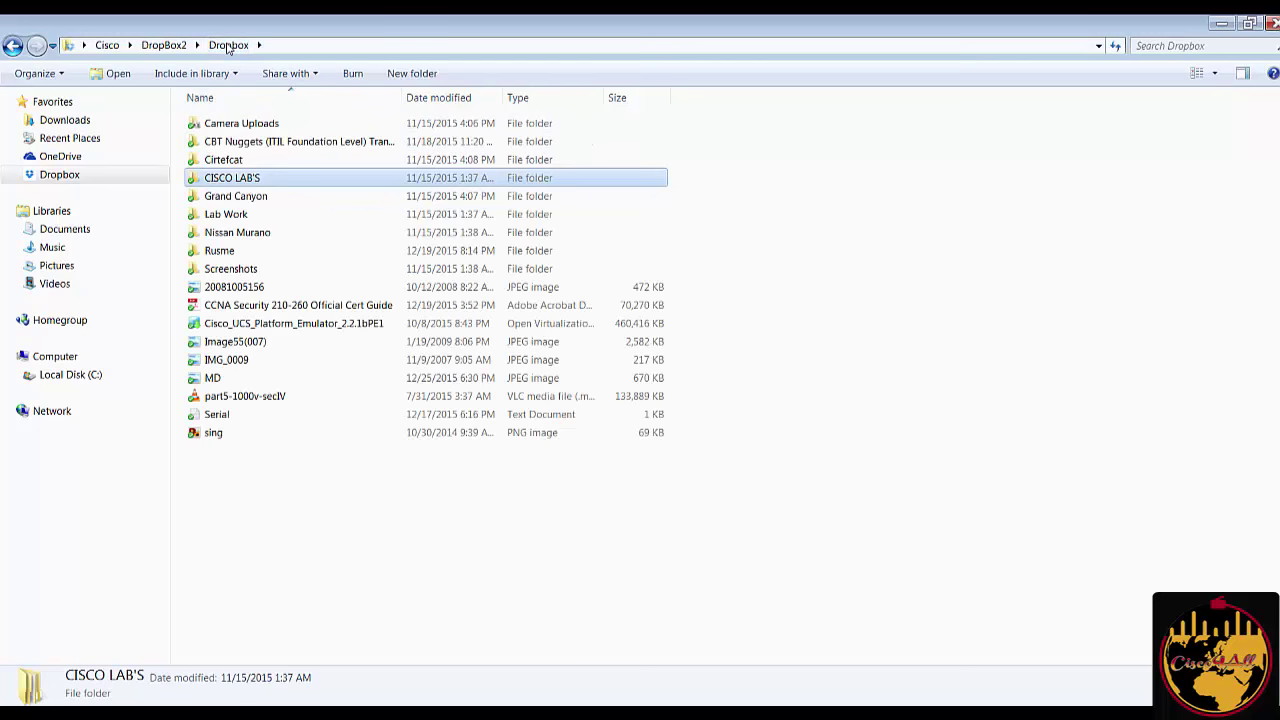
{"action": "double_click", "coordinate": [244, 177]}
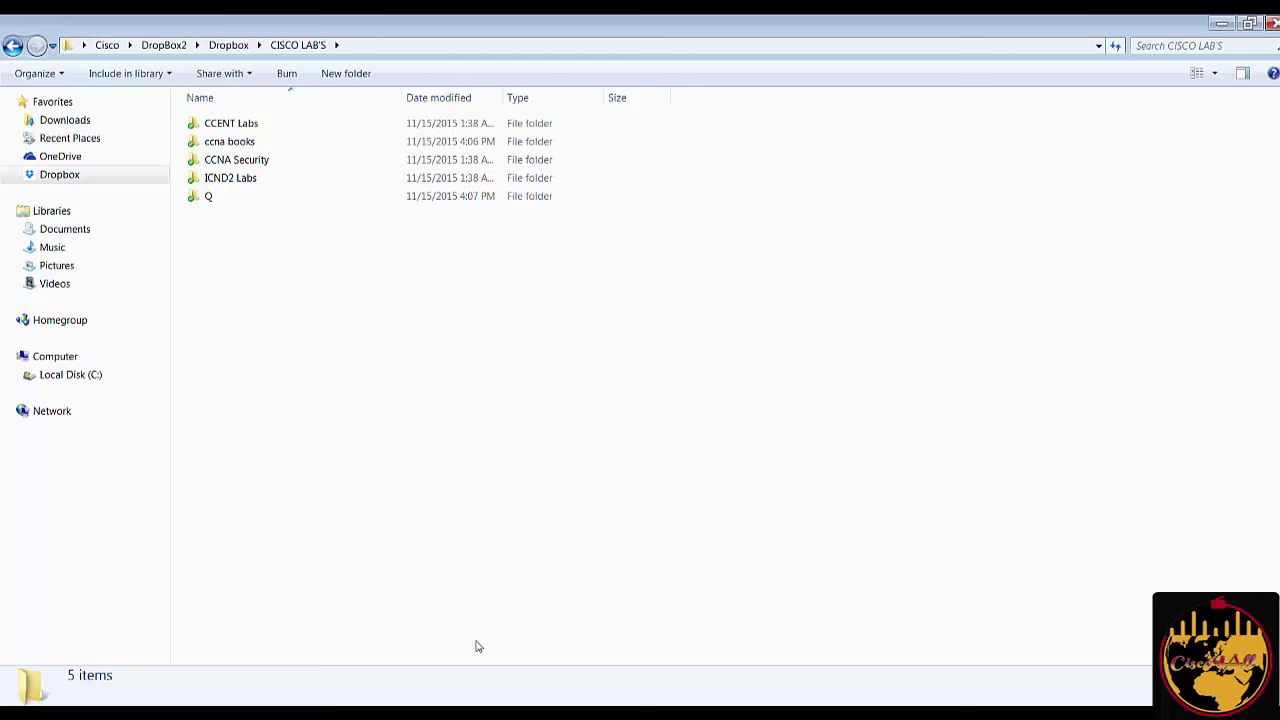
Switch to Firefox and show the Cisco4All YouTube channel page
{"action": "mouse_move", "coordinate": [373, 712]}
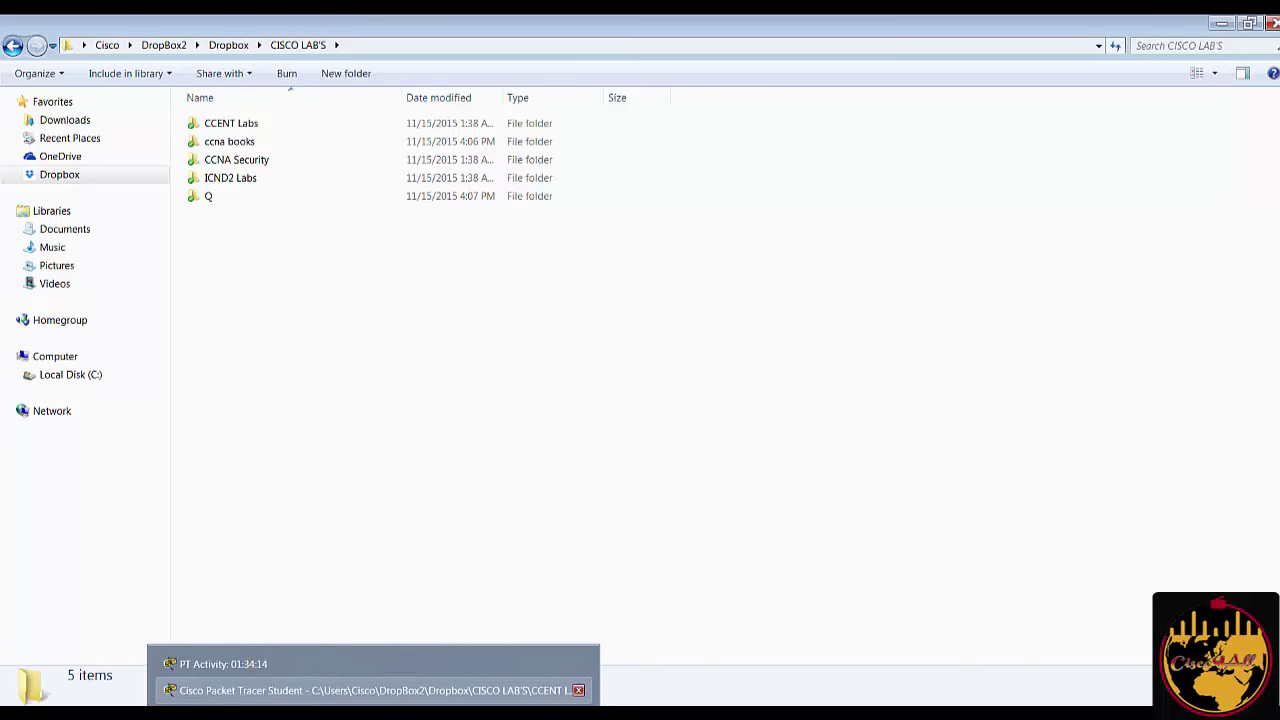
{"action": "left_click", "coordinate": [536, 712]}
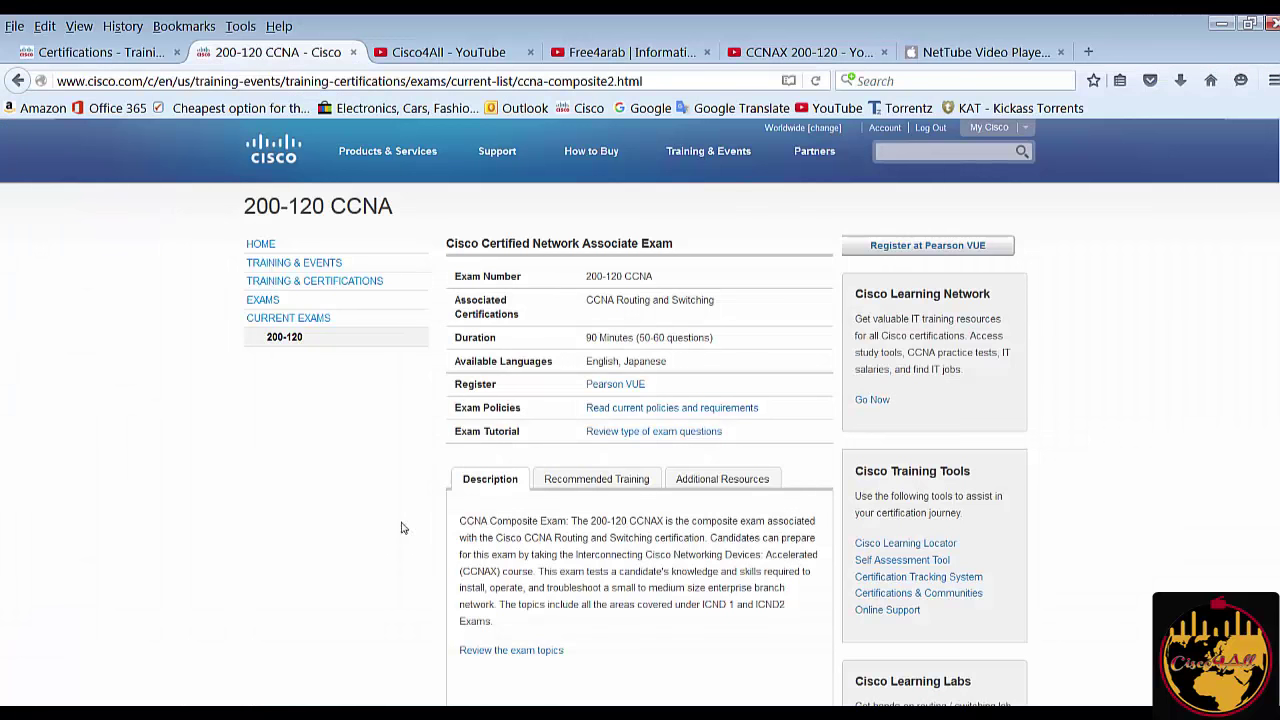
{"action": "left_click", "coordinate": [446, 55]}
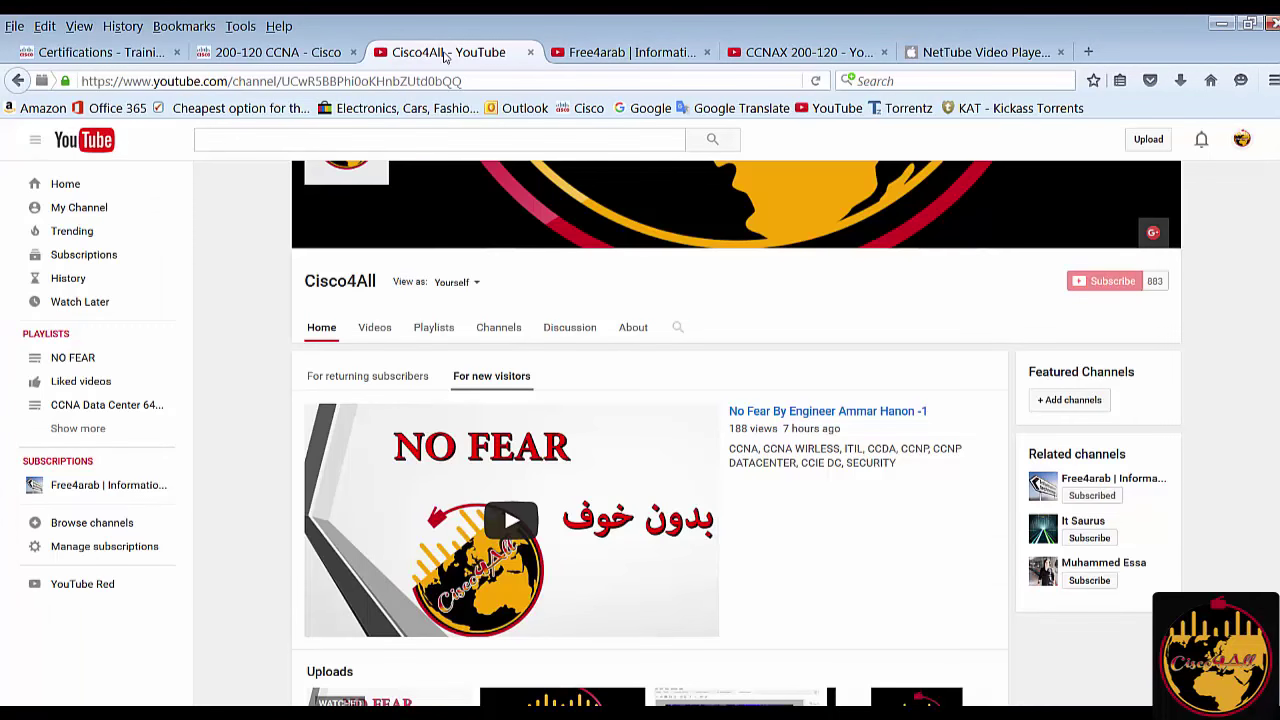